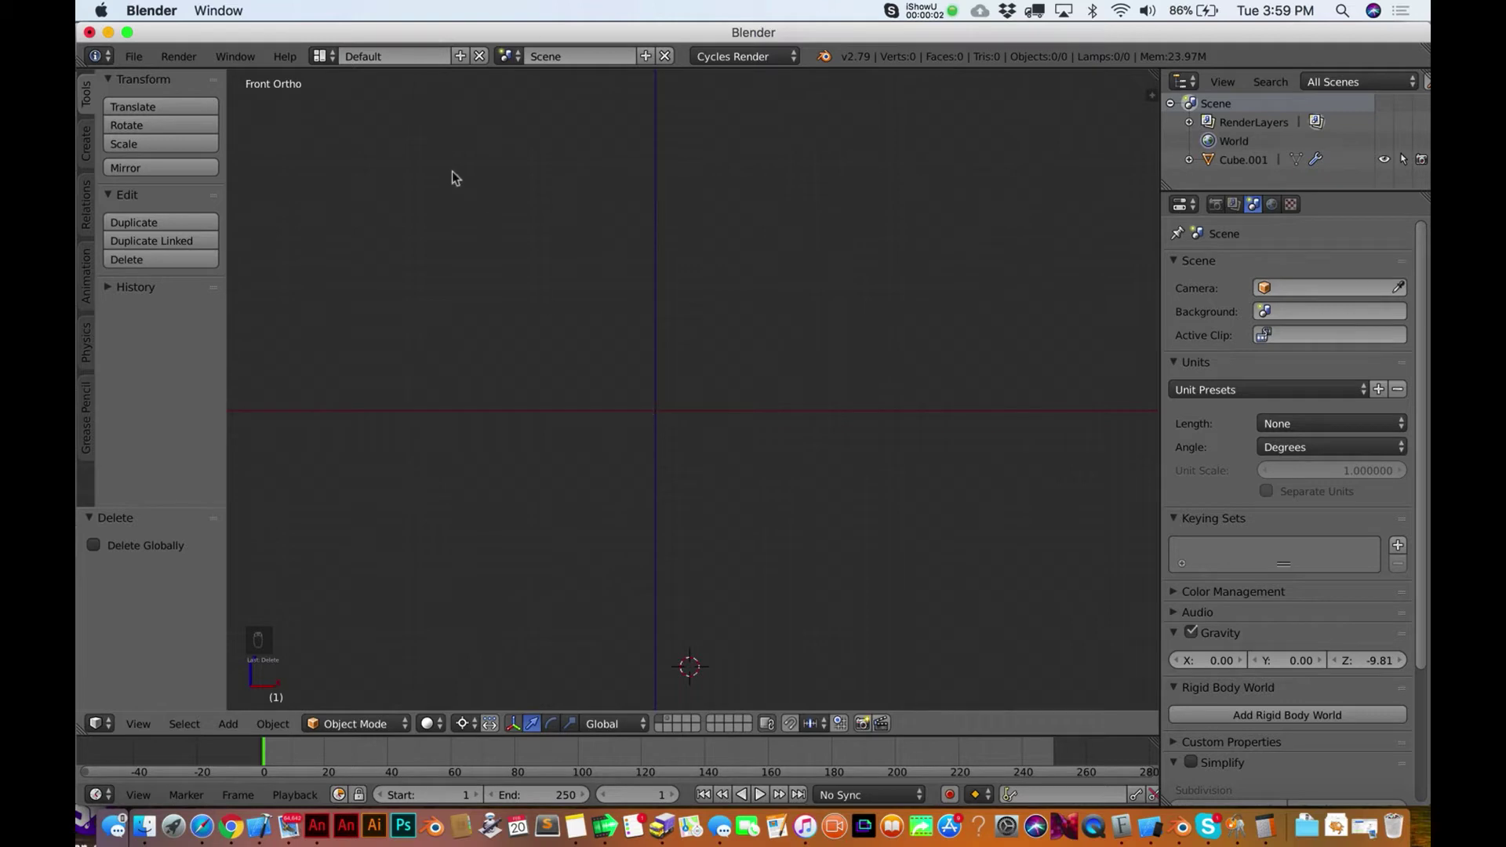
Place the 3D cursor near the world origin in front view and add a cube mesh there
{"action": "scroll", "coordinate": [450, 189], "scroll_direction": "left", "scroll_amount": 5}
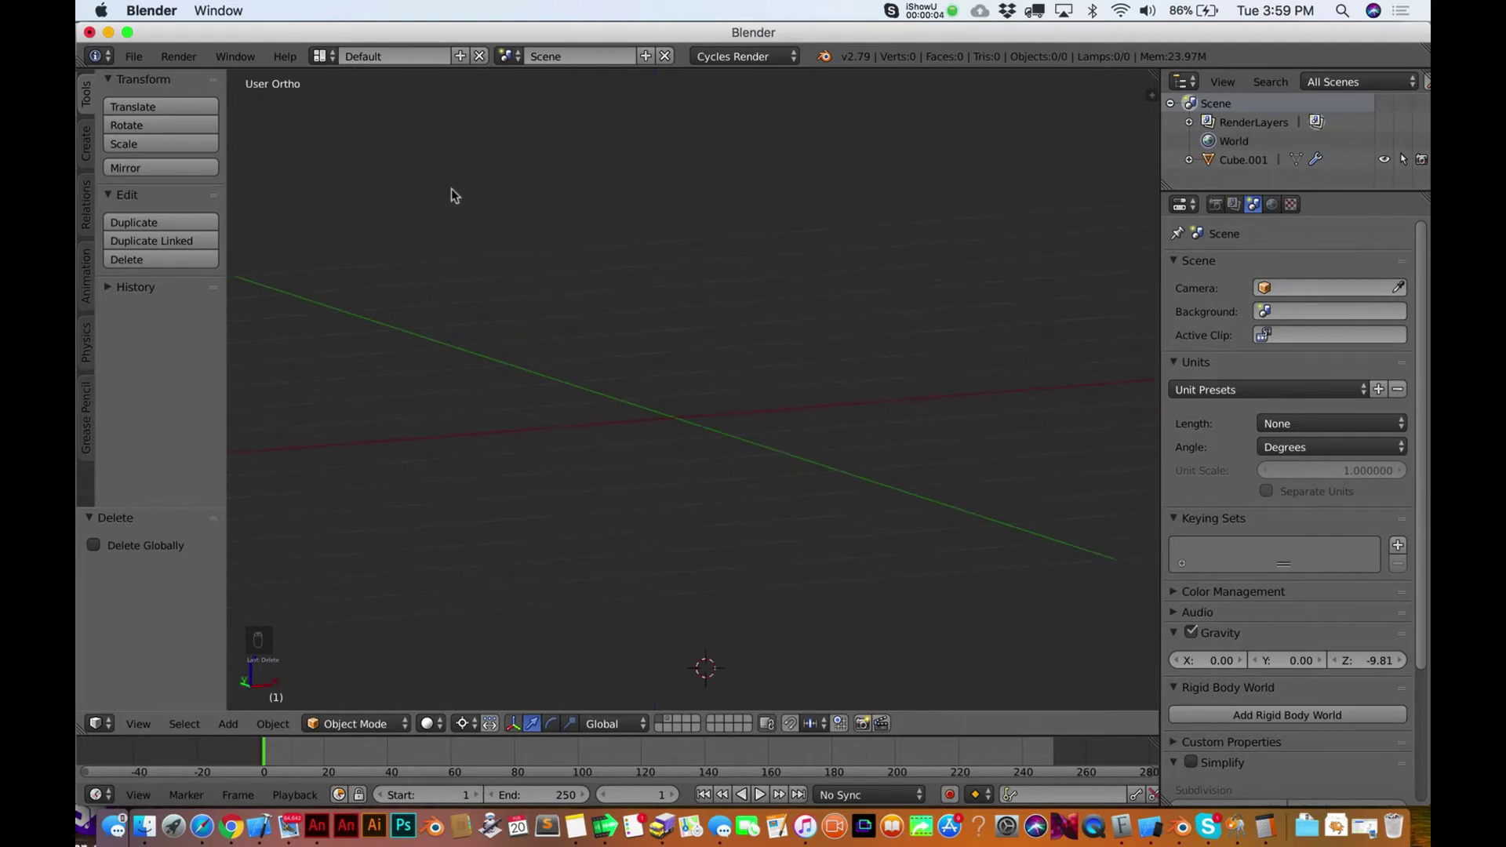
{"action": "key", "text": "KP_1"}
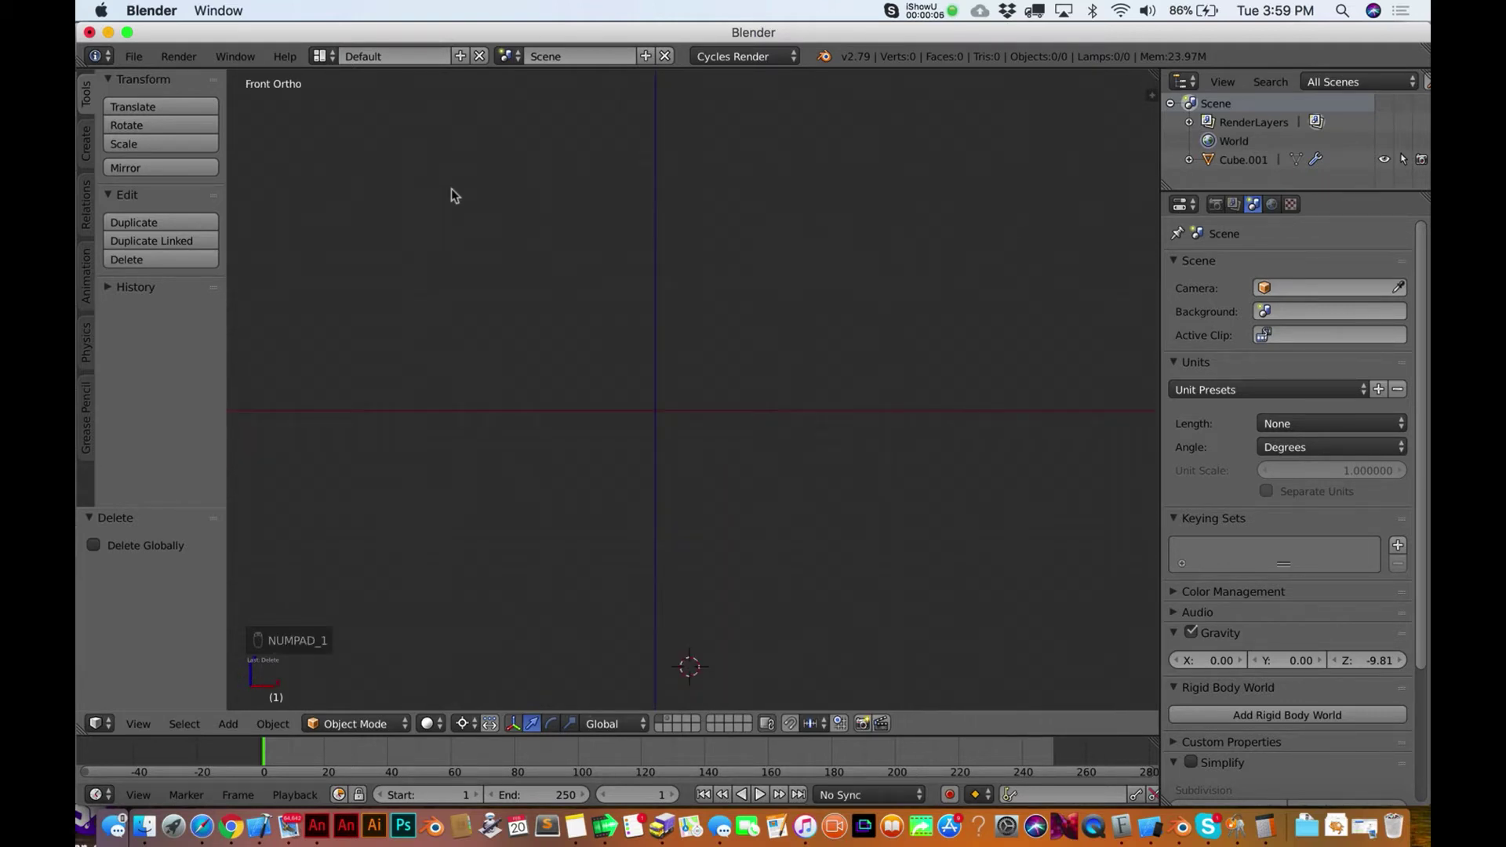
{"action": "left_click", "coordinate": [656, 415]}
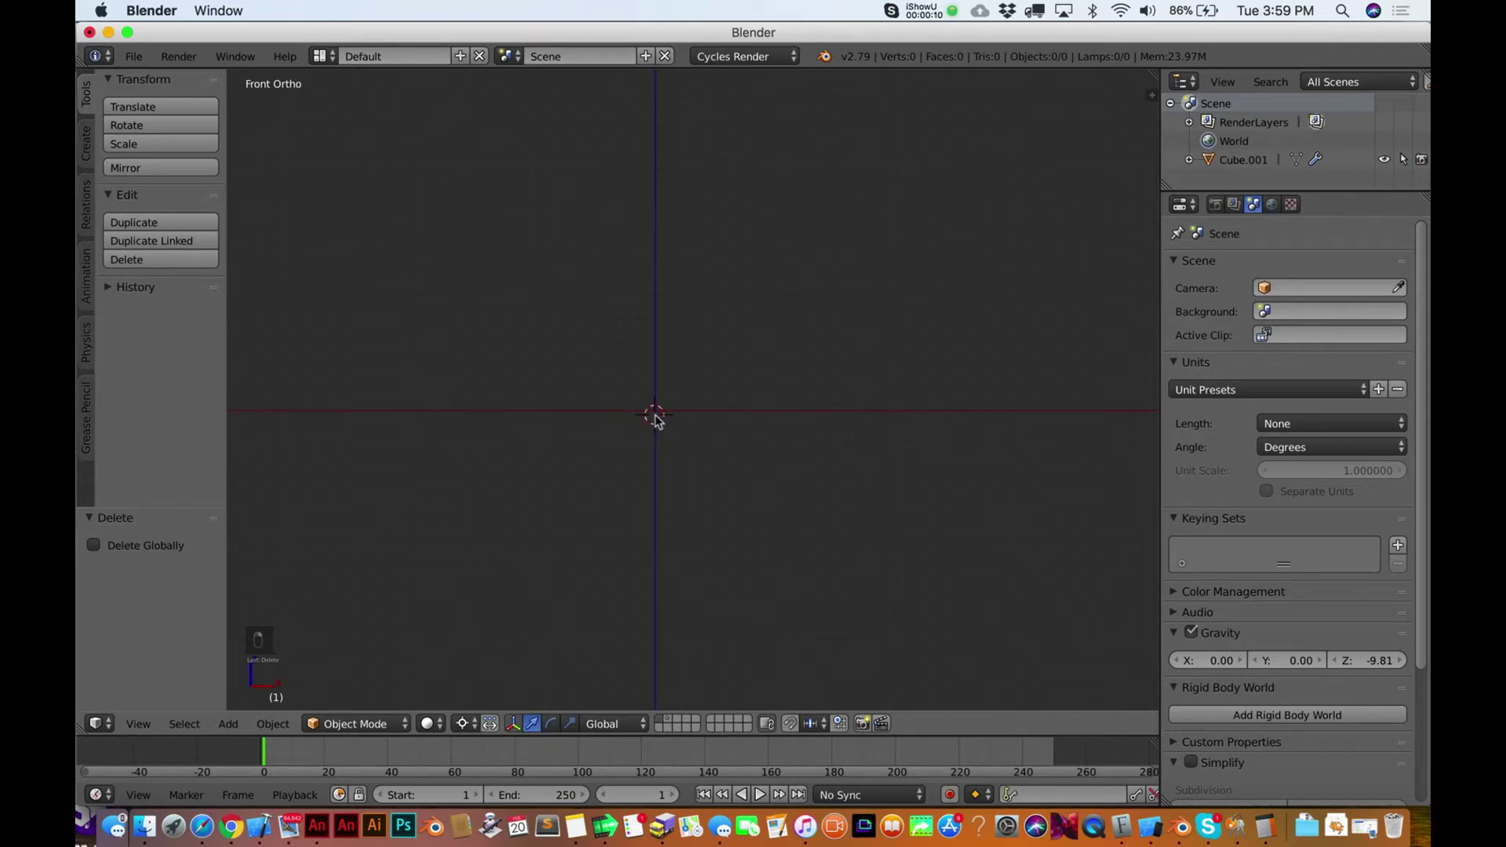
{"action": "key", "text": "shift+a"}
{"action": "mouse_move", "coordinate": [656, 415]}
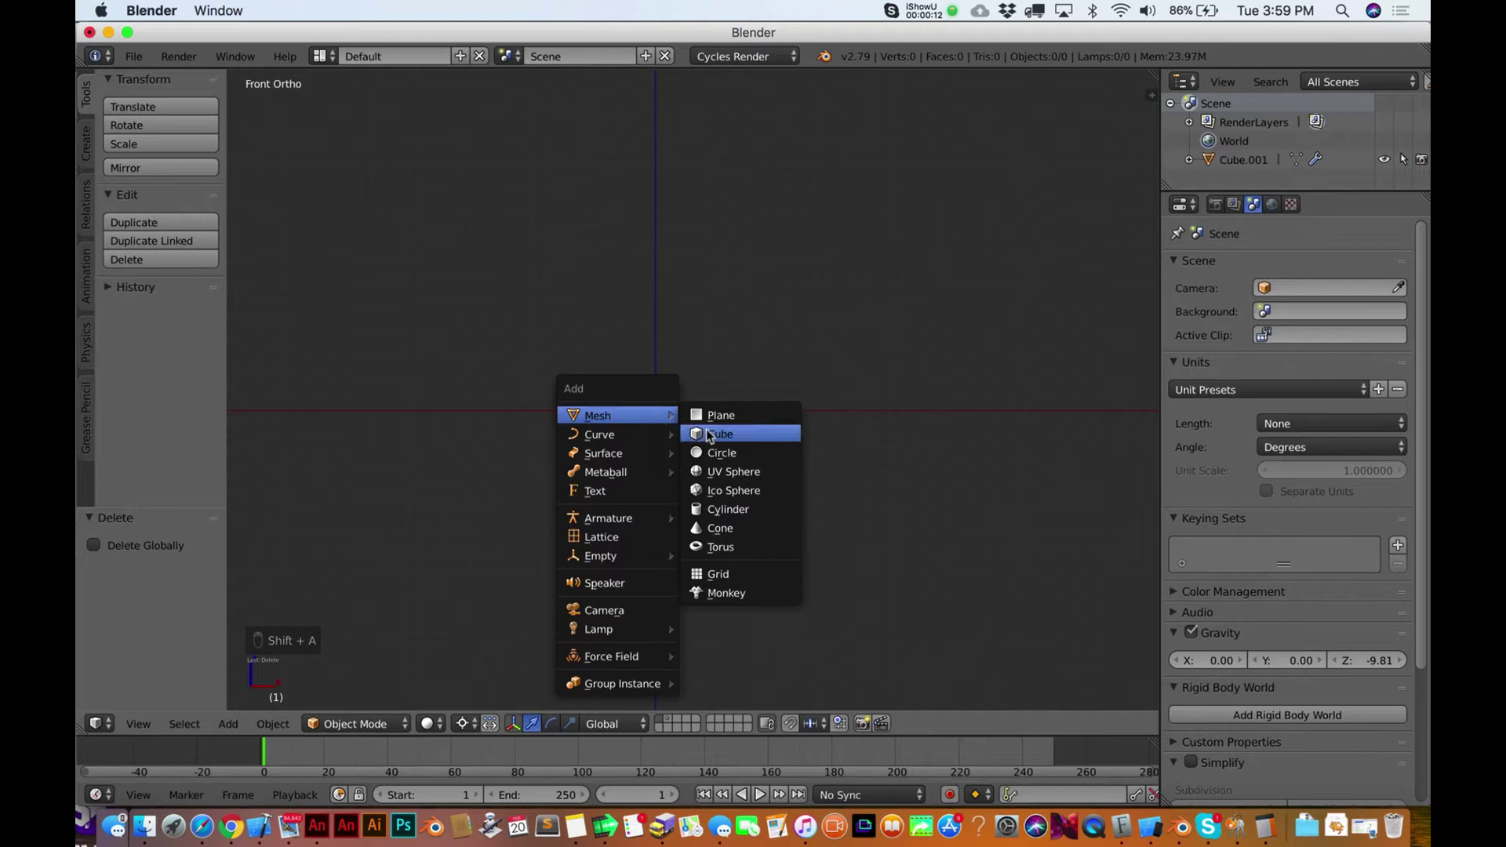
{"action": "left_click", "coordinate": [707, 434]}
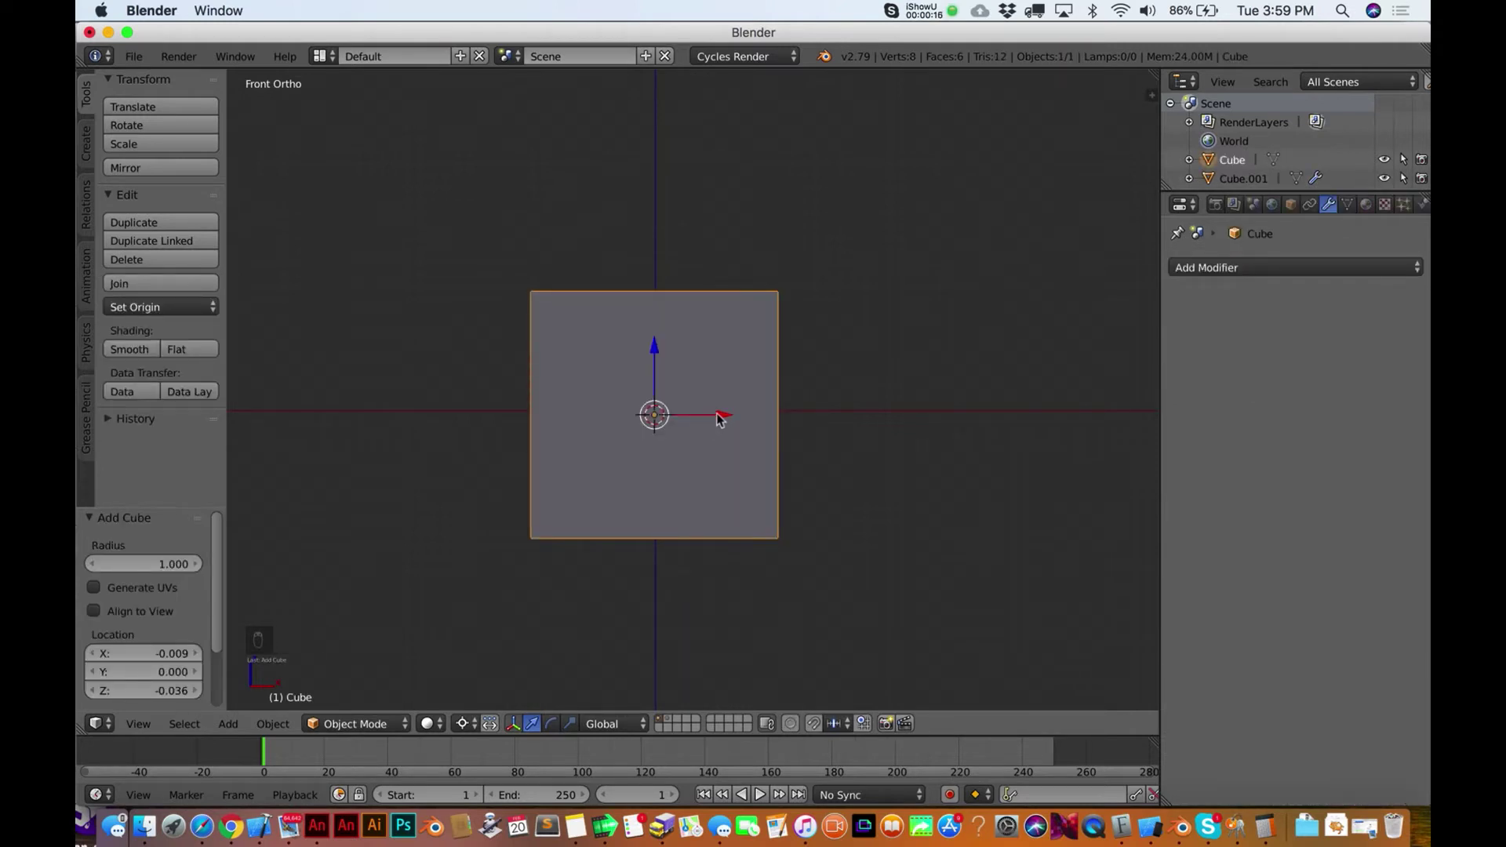
Enter Edit Mode on the cube and subdivide the whole mesh with one cut
{"action": "scroll", "coordinate": [716, 418], "scroll_direction": "up", "scroll_amount": 5}
{"action": "scroll", "coordinate": [716, 418], "scroll_direction": "left", "scroll_amount": 8}
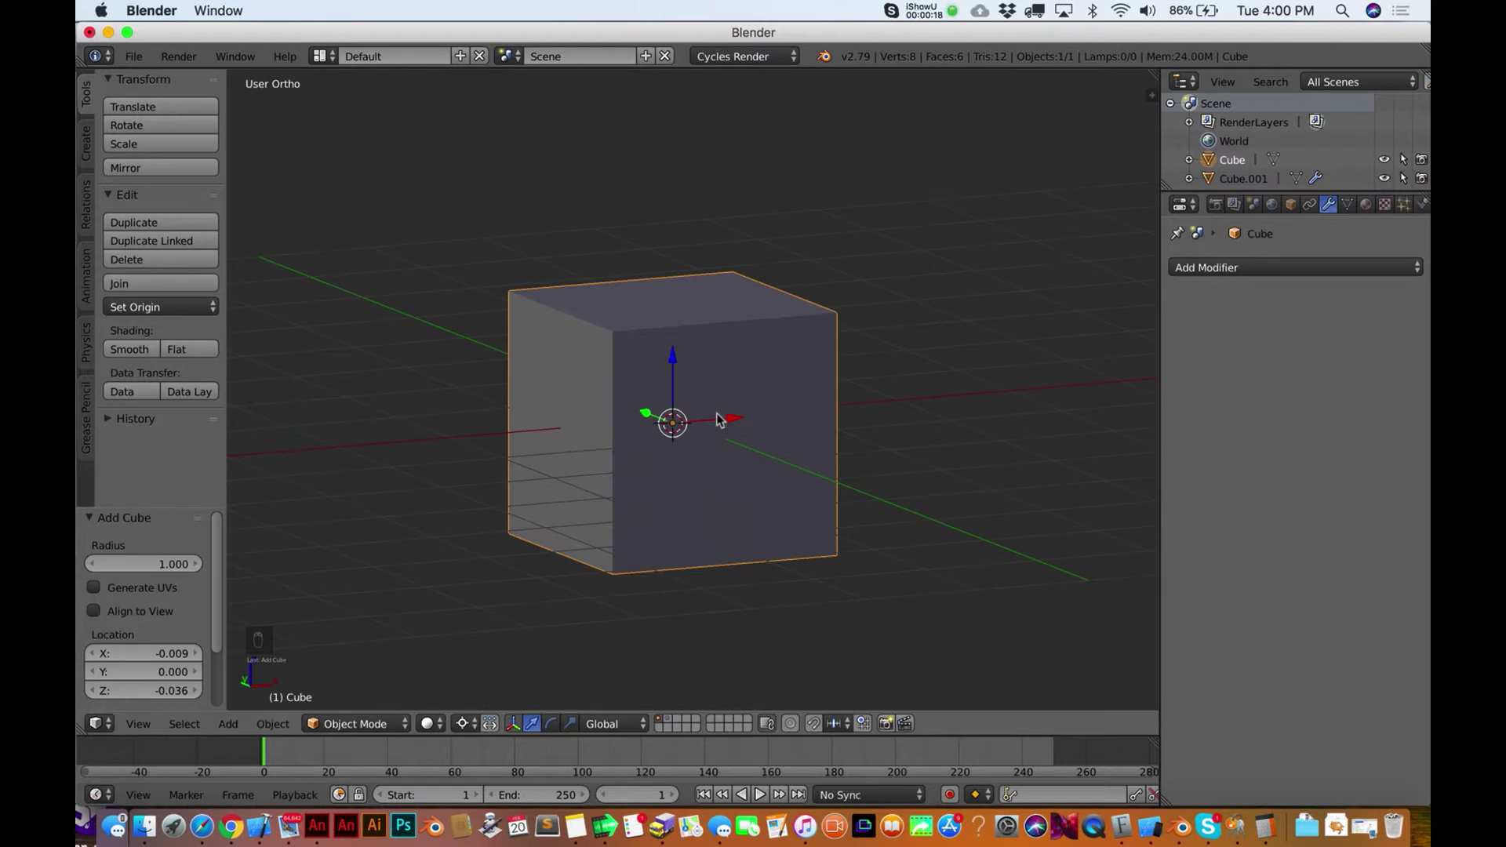
{"action": "key", "text": "Tab"}
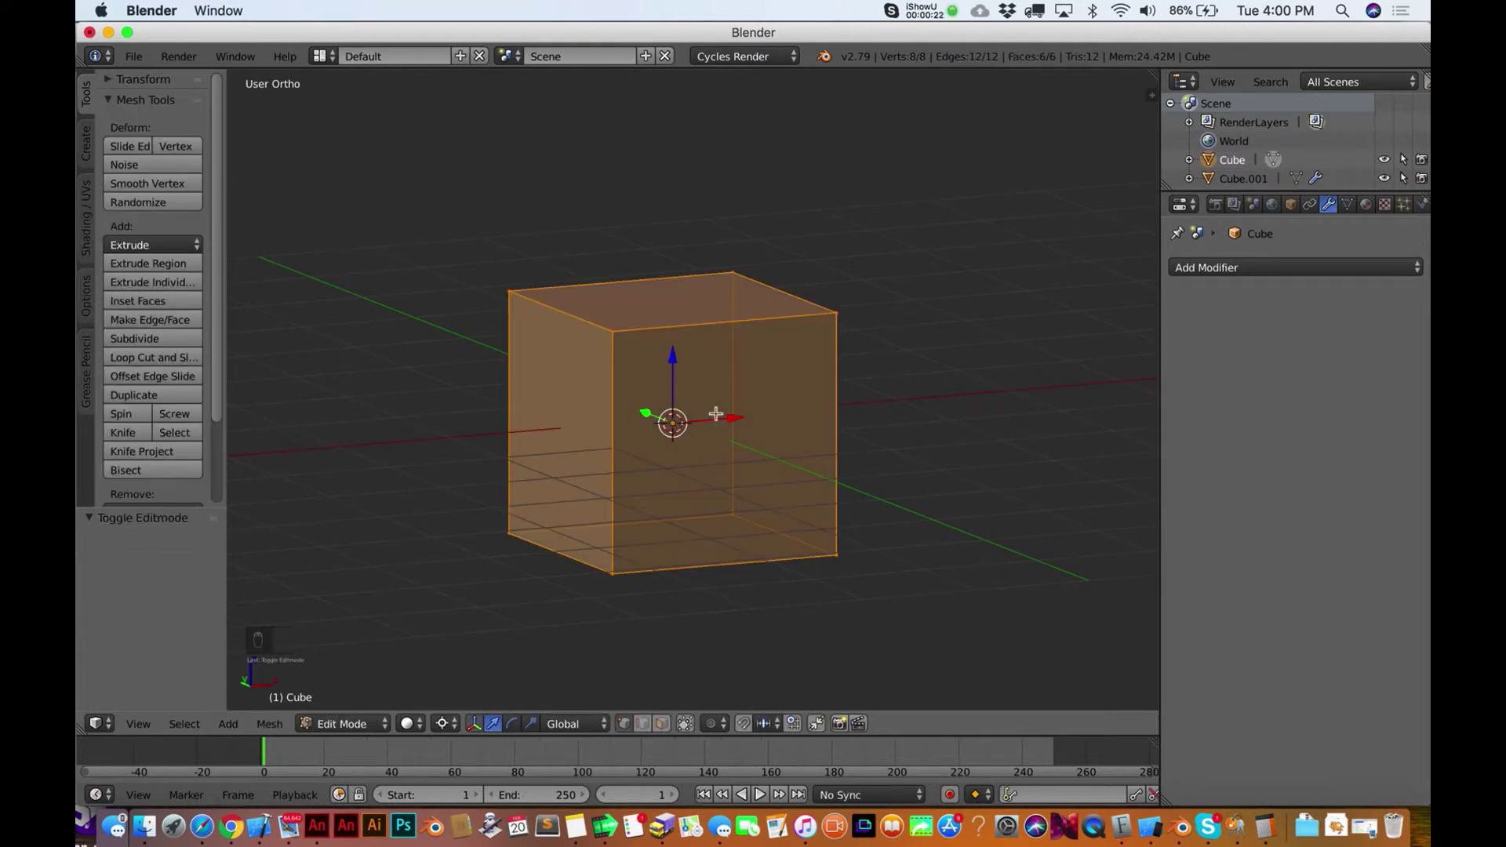
{"action": "key", "text": "w"}
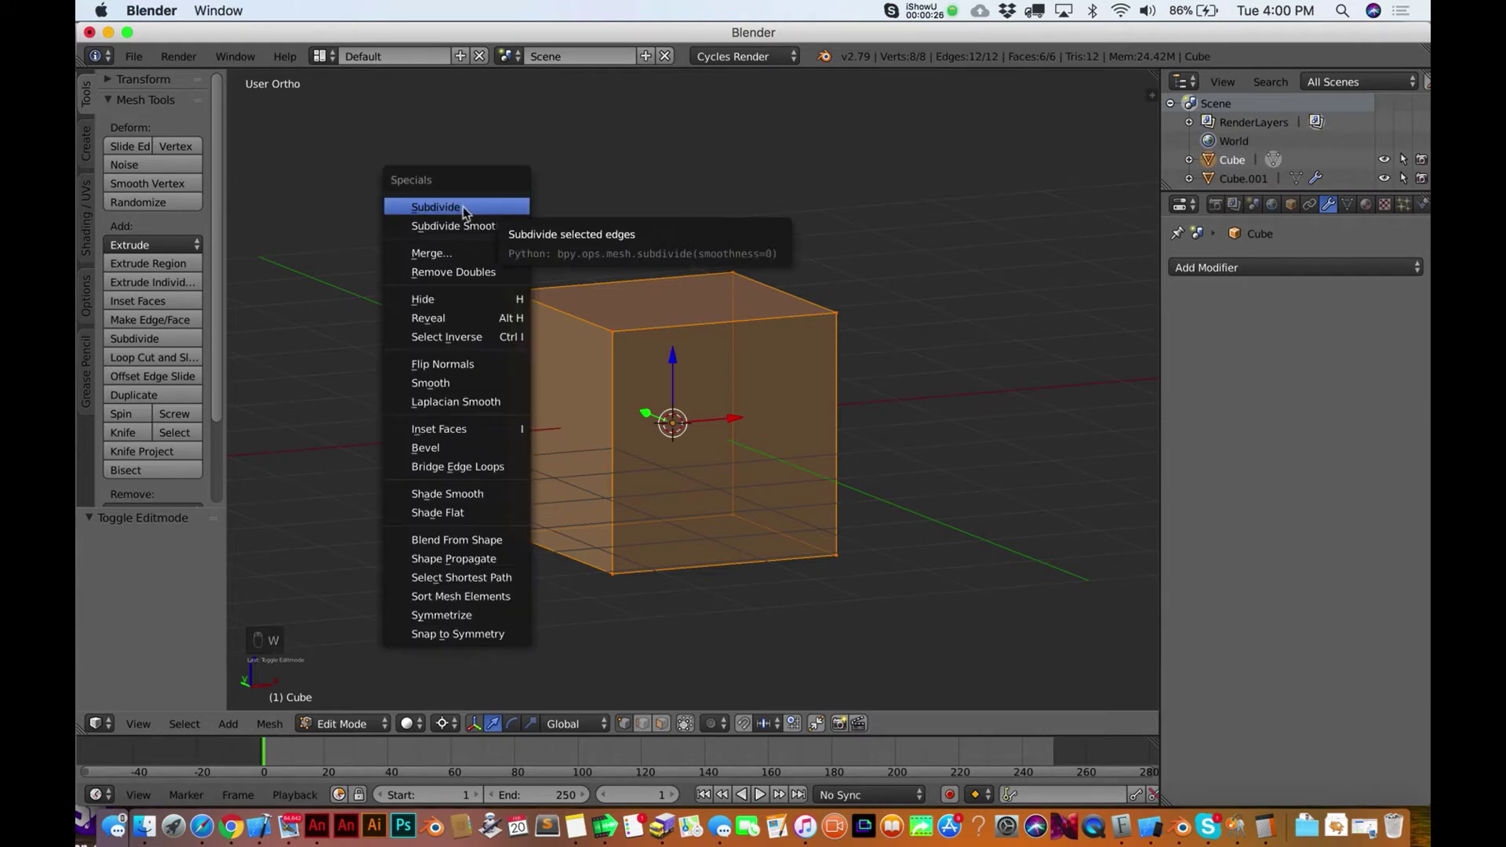
{"action": "left_click", "coordinate": [463, 208]}
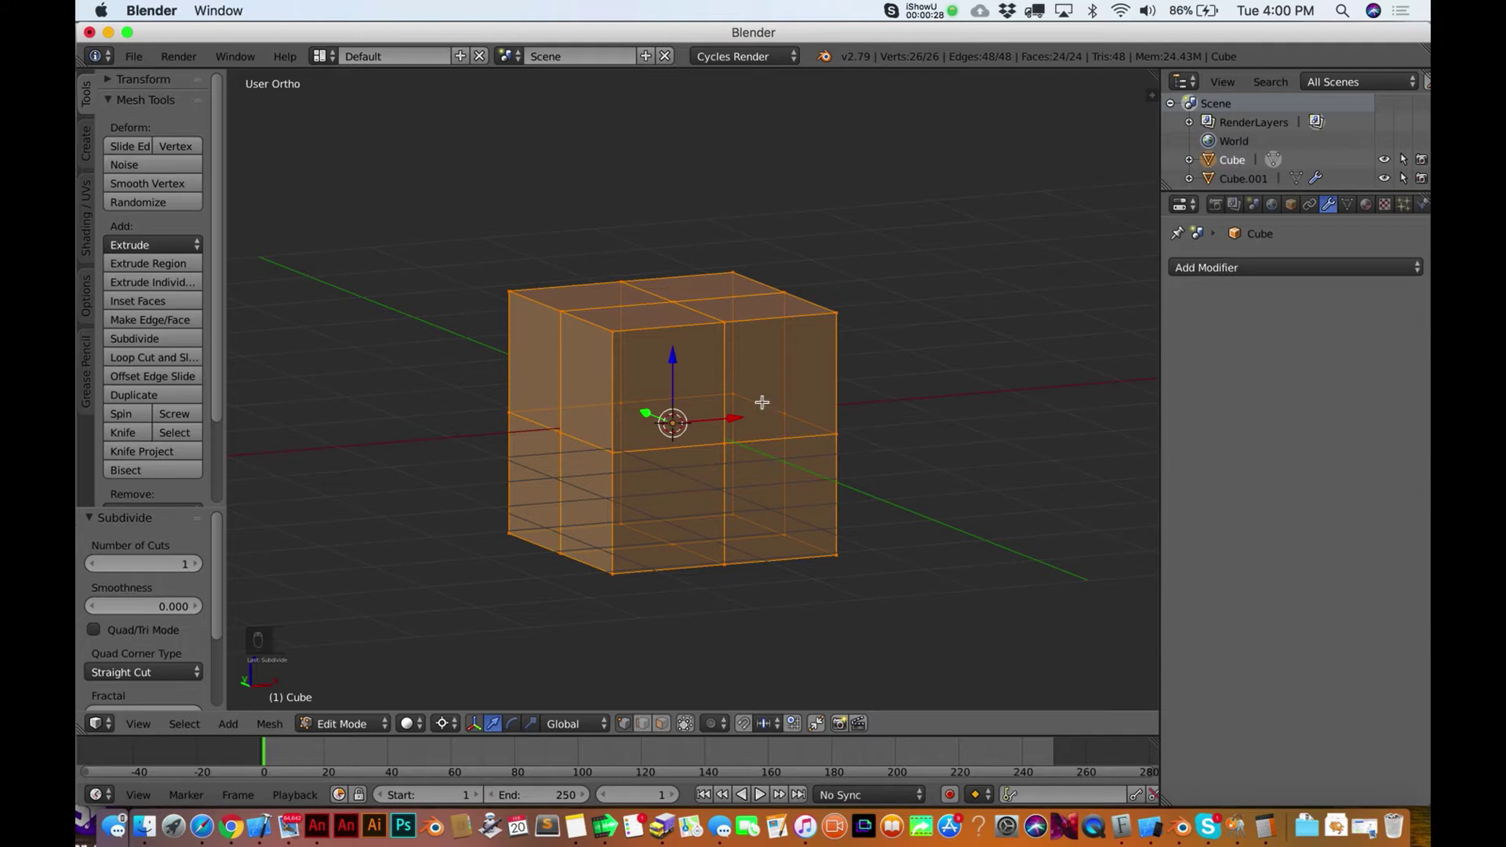
Box-select the vertices along the cube's left side in front view and delete them, leaving only the right half
{"action": "scroll", "coordinate": [761, 402], "scroll_direction": "right", "scroll_amount": 3}
{"action": "scroll", "coordinate": [762, 403], "scroll_direction": "left", "scroll_amount": 3}
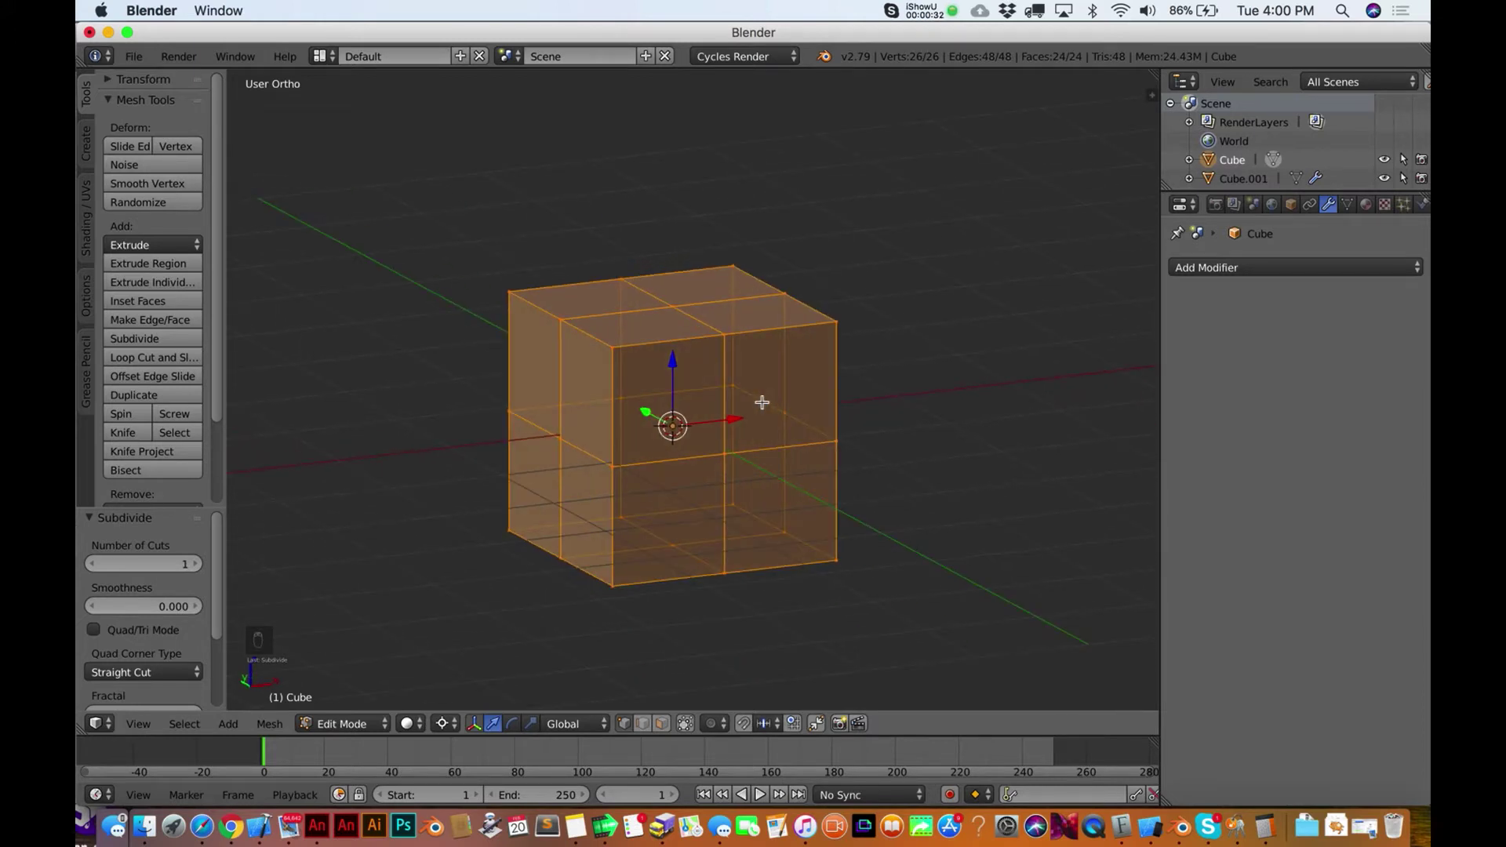
{"action": "key", "text": "KP_1"}
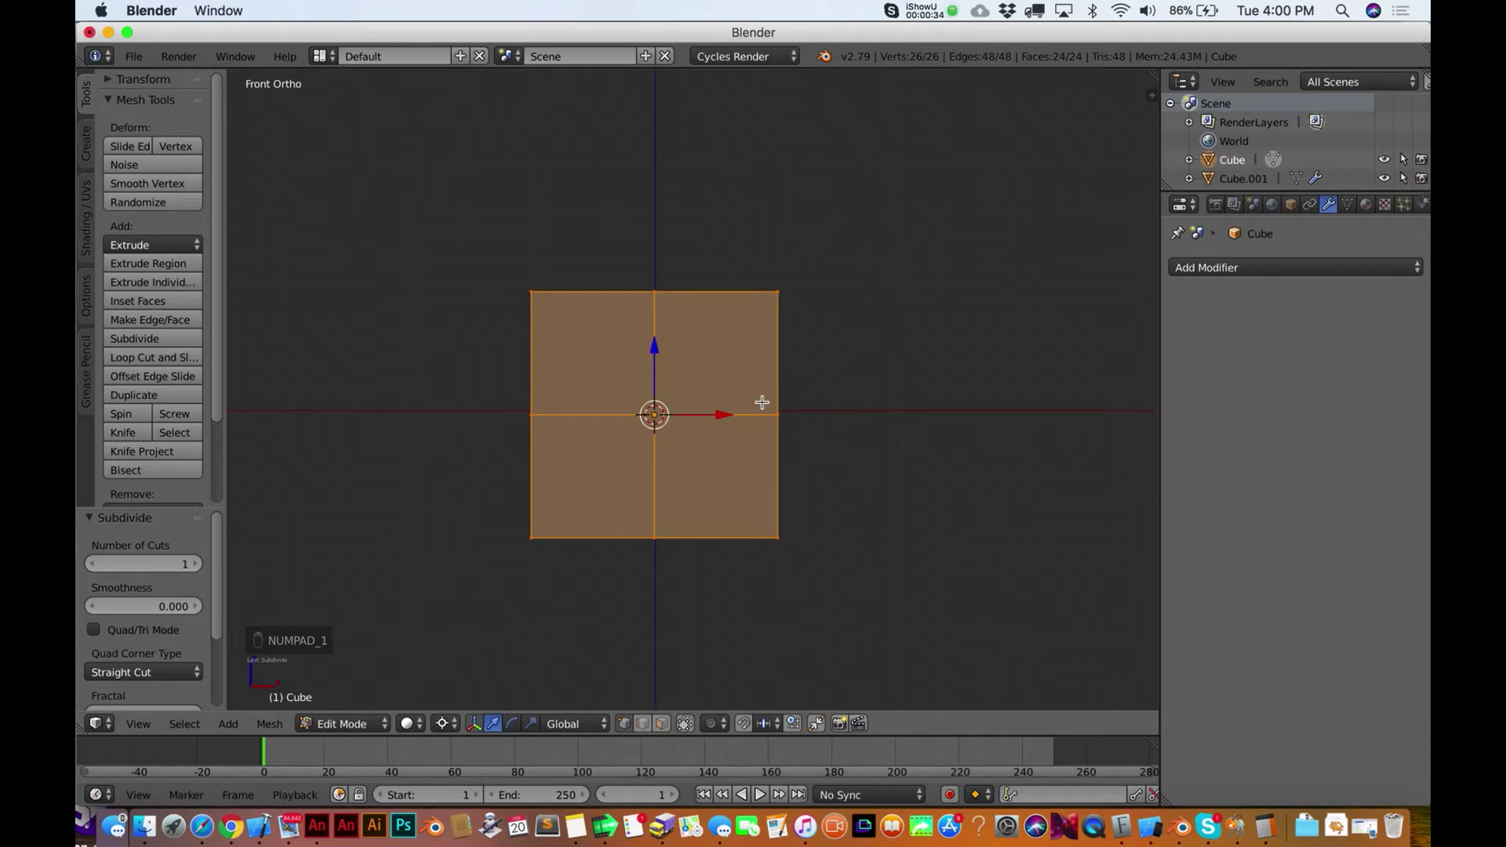
{"action": "key", "text": "a"}
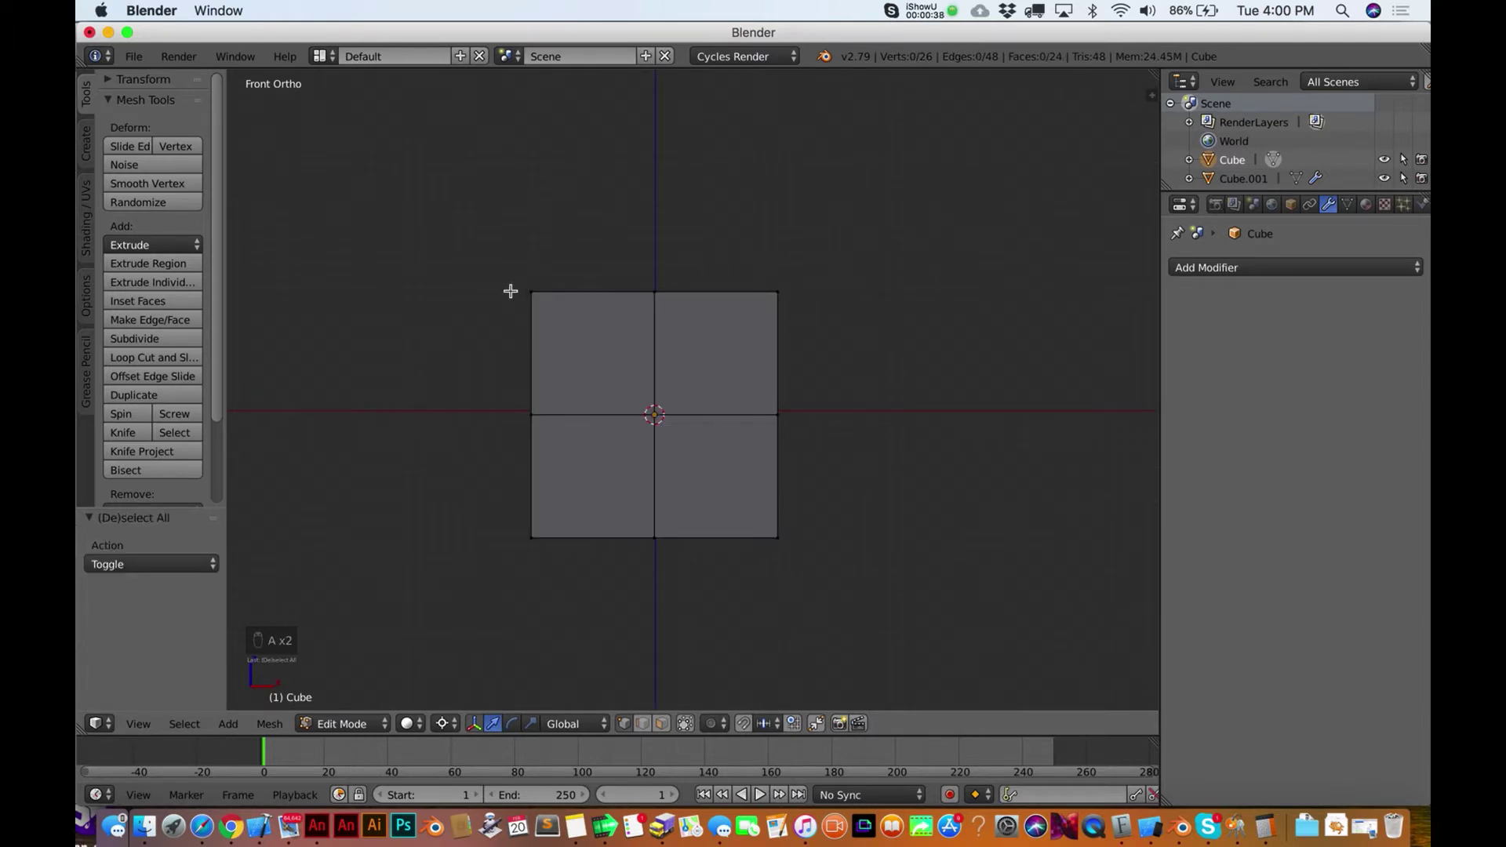
{"action": "key", "text": "b"}
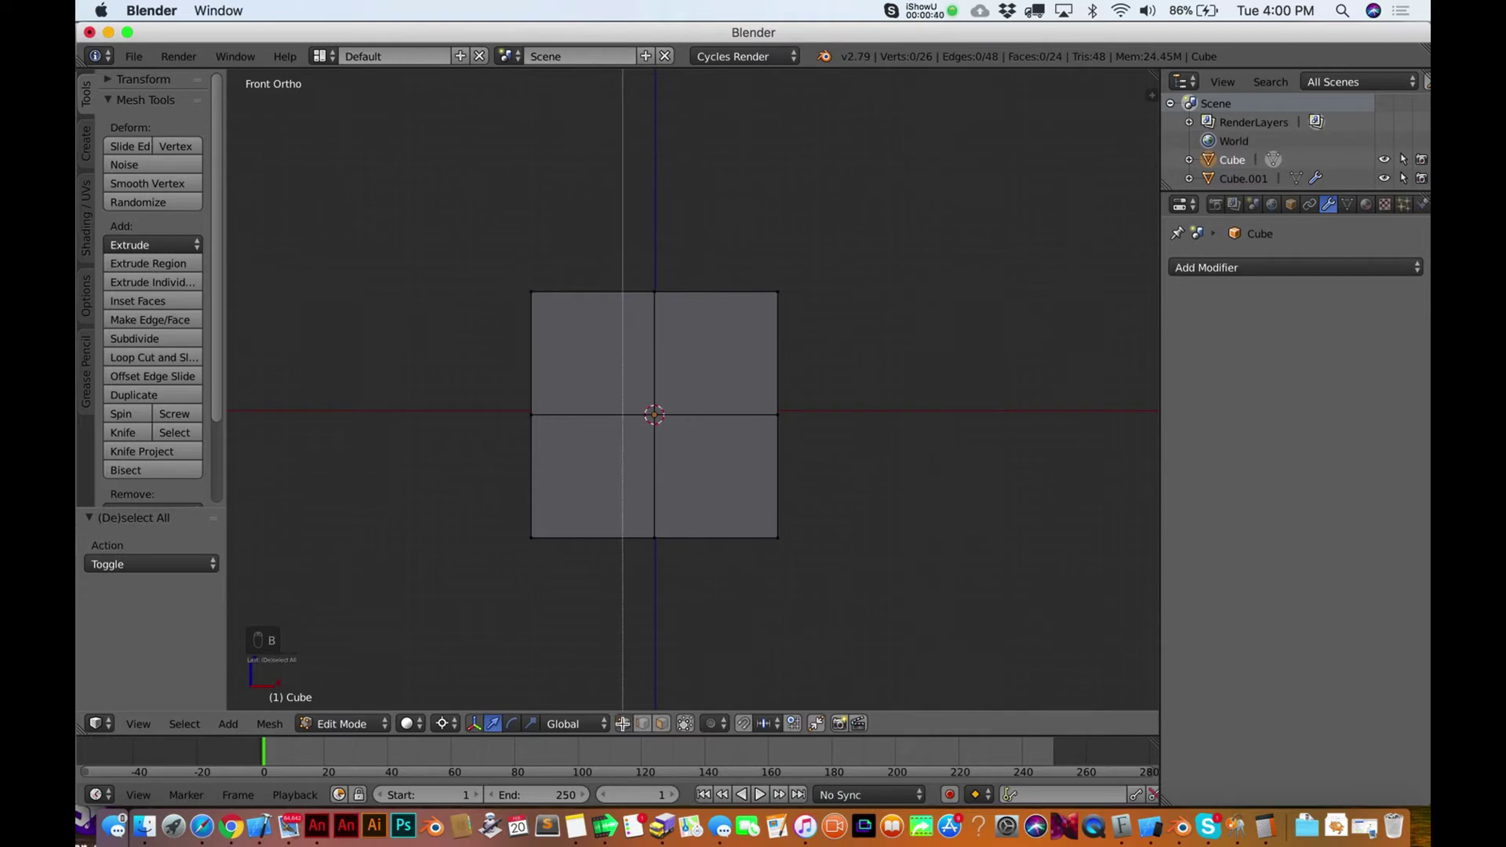
{"action": "left_click_drag", "start_coordinate": [510, 269], "coordinate": [545, 586]}
{"action": "middle_click_drag", "start_coordinate": [449, 354], "coordinate": [498, 360]}
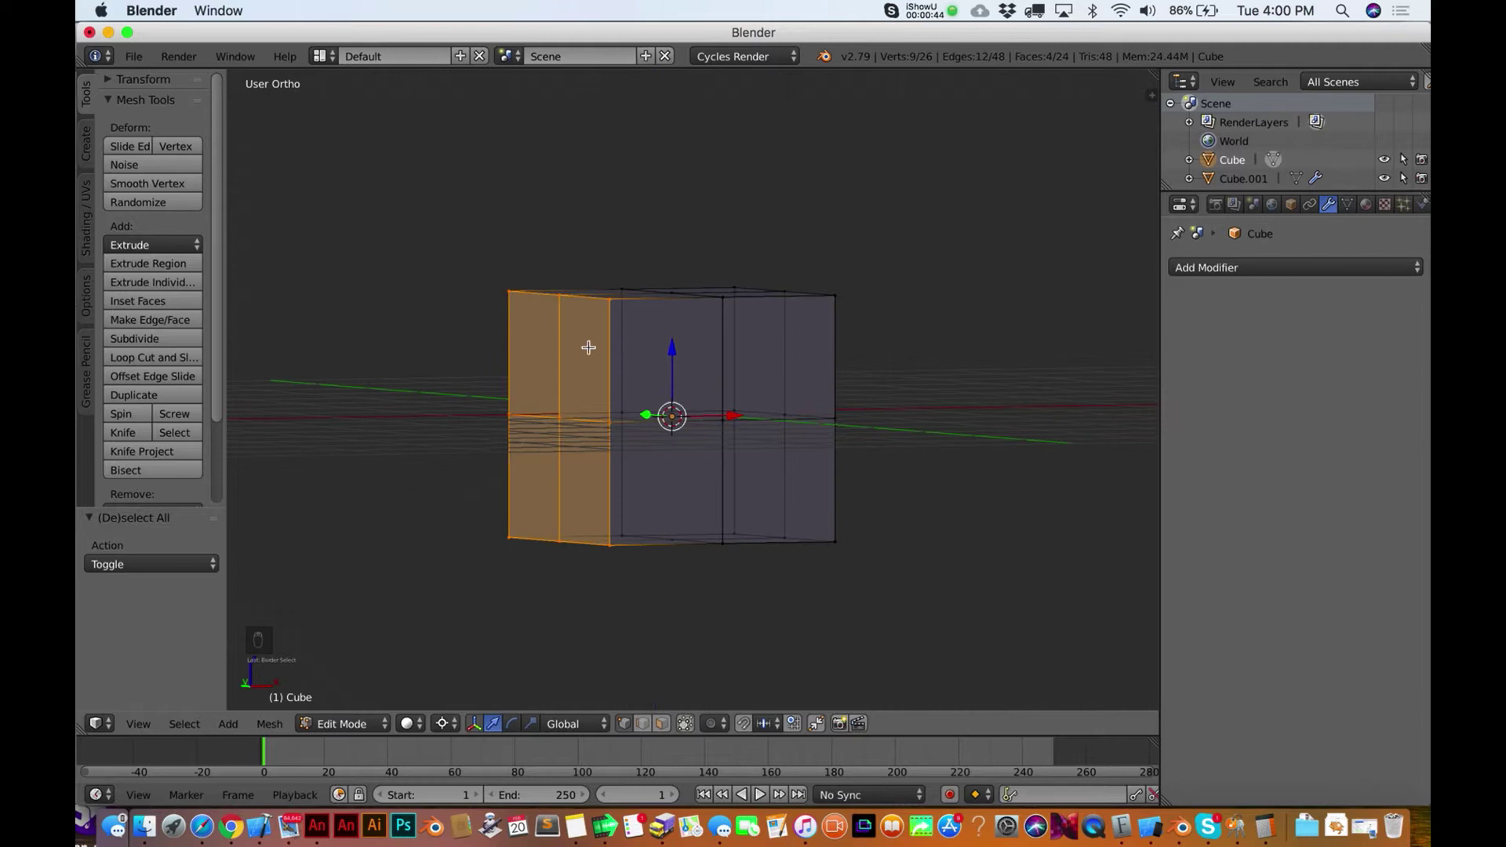
{"action": "key", "text": "KP_1"}
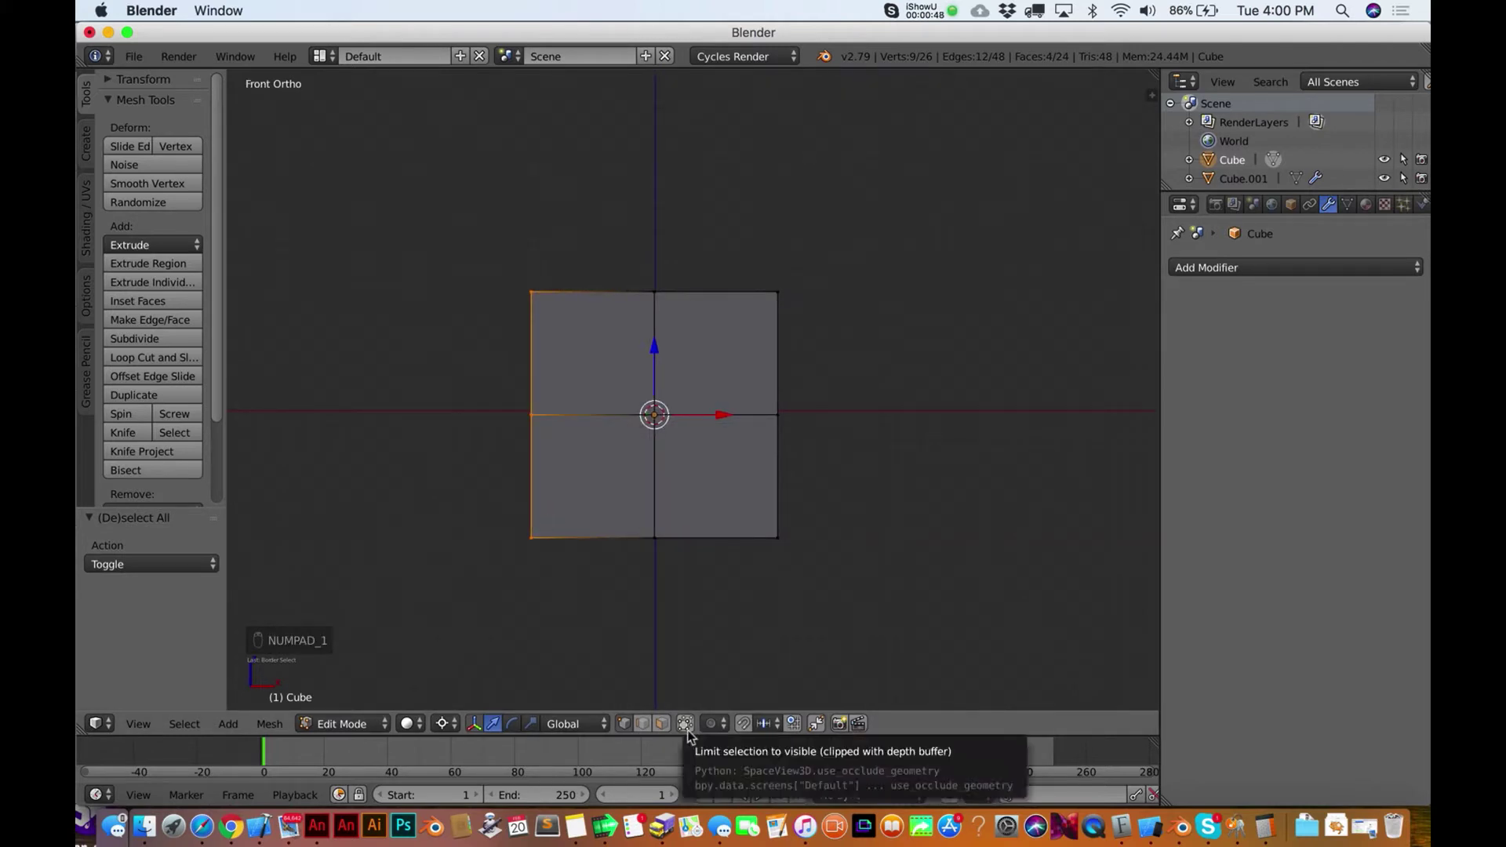
{"action": "key", "text": "x"}
{"action": "left_click", "coordinate": [543, 508]}
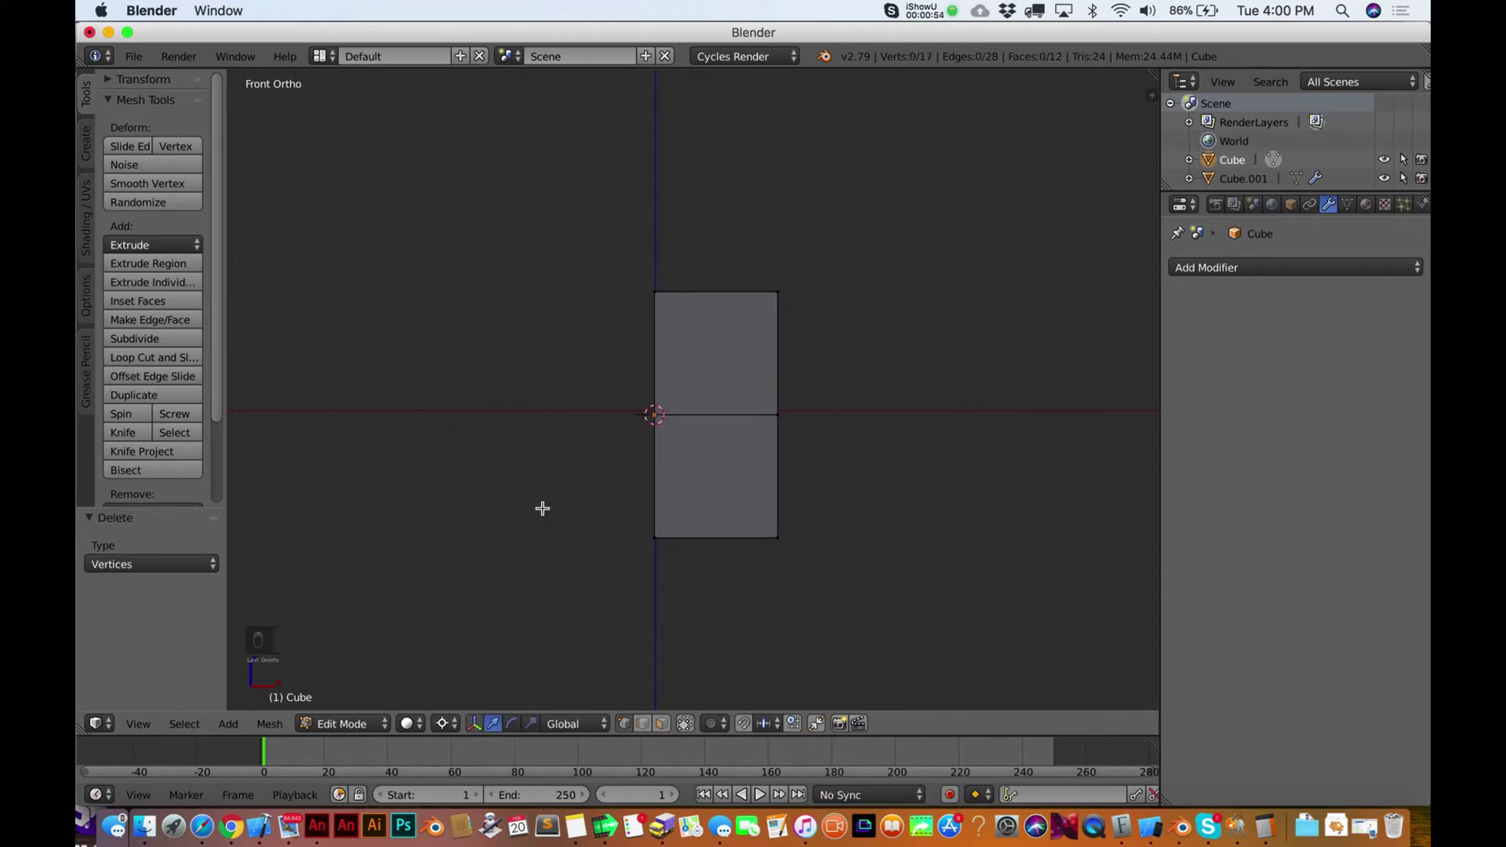
Return to Object Mode and add a Mirror modifier on the X axis with Clipping enabled
{"action": "key", "text": "Tab"}
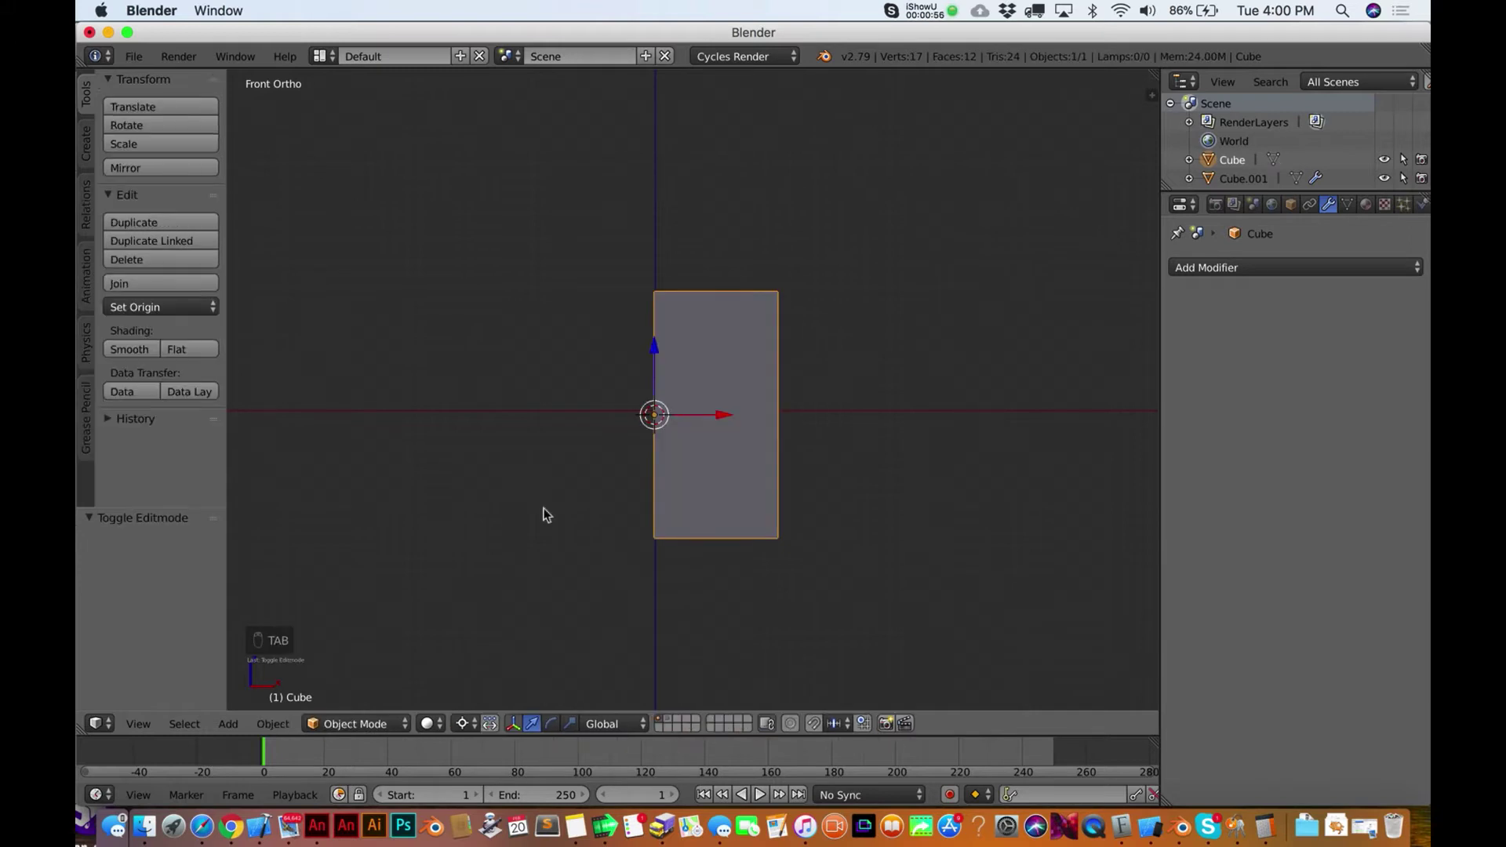
{"action": "left_click", "coordinate": [1221, 269]}
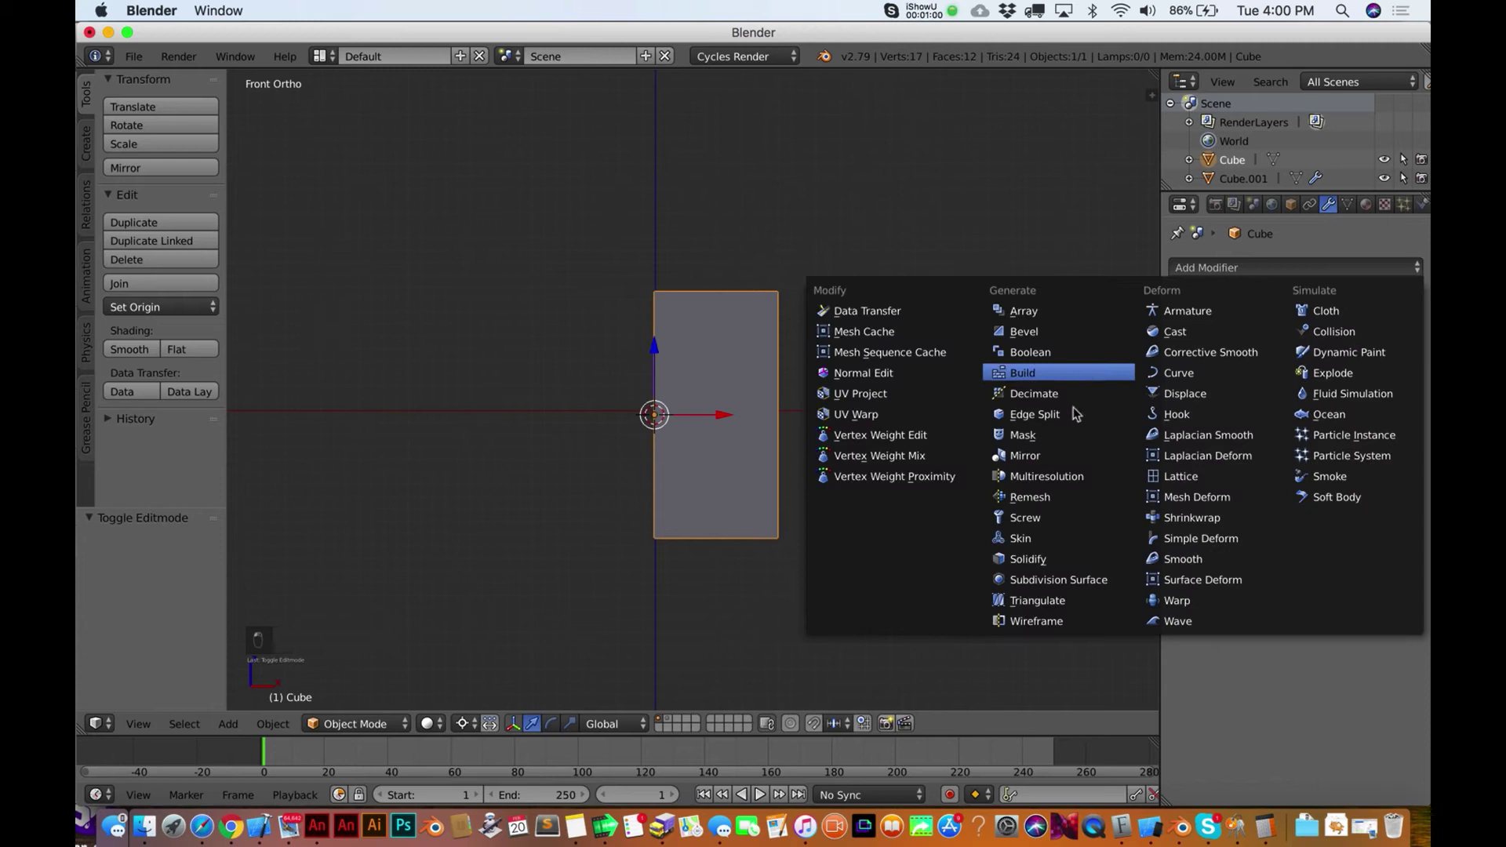
{"action": "left_click", "coordinate": [1070, 455]}
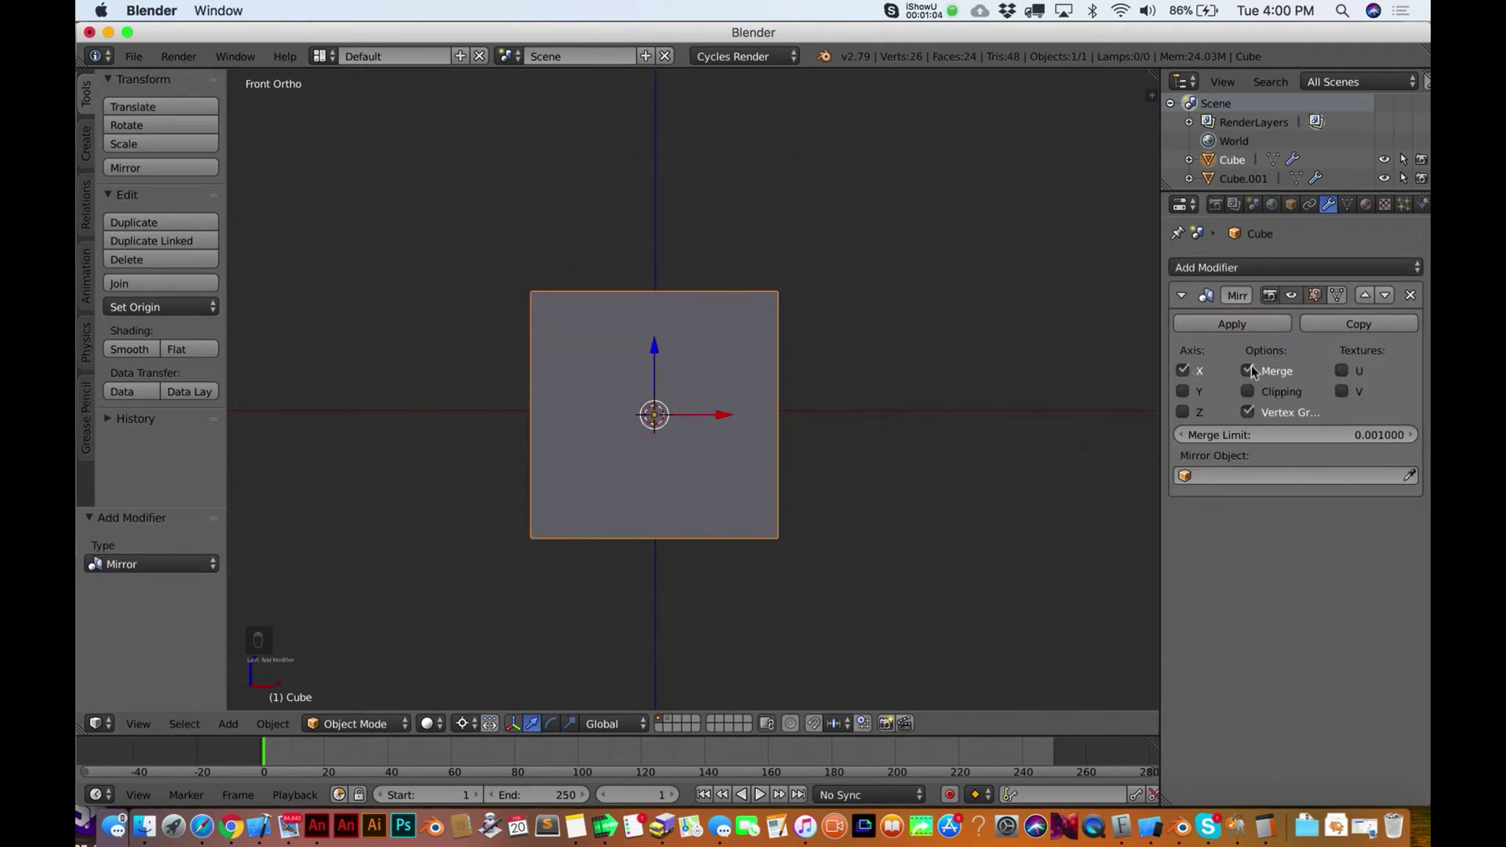
{"action": "left_click", "coordinate": [1247, 392]}
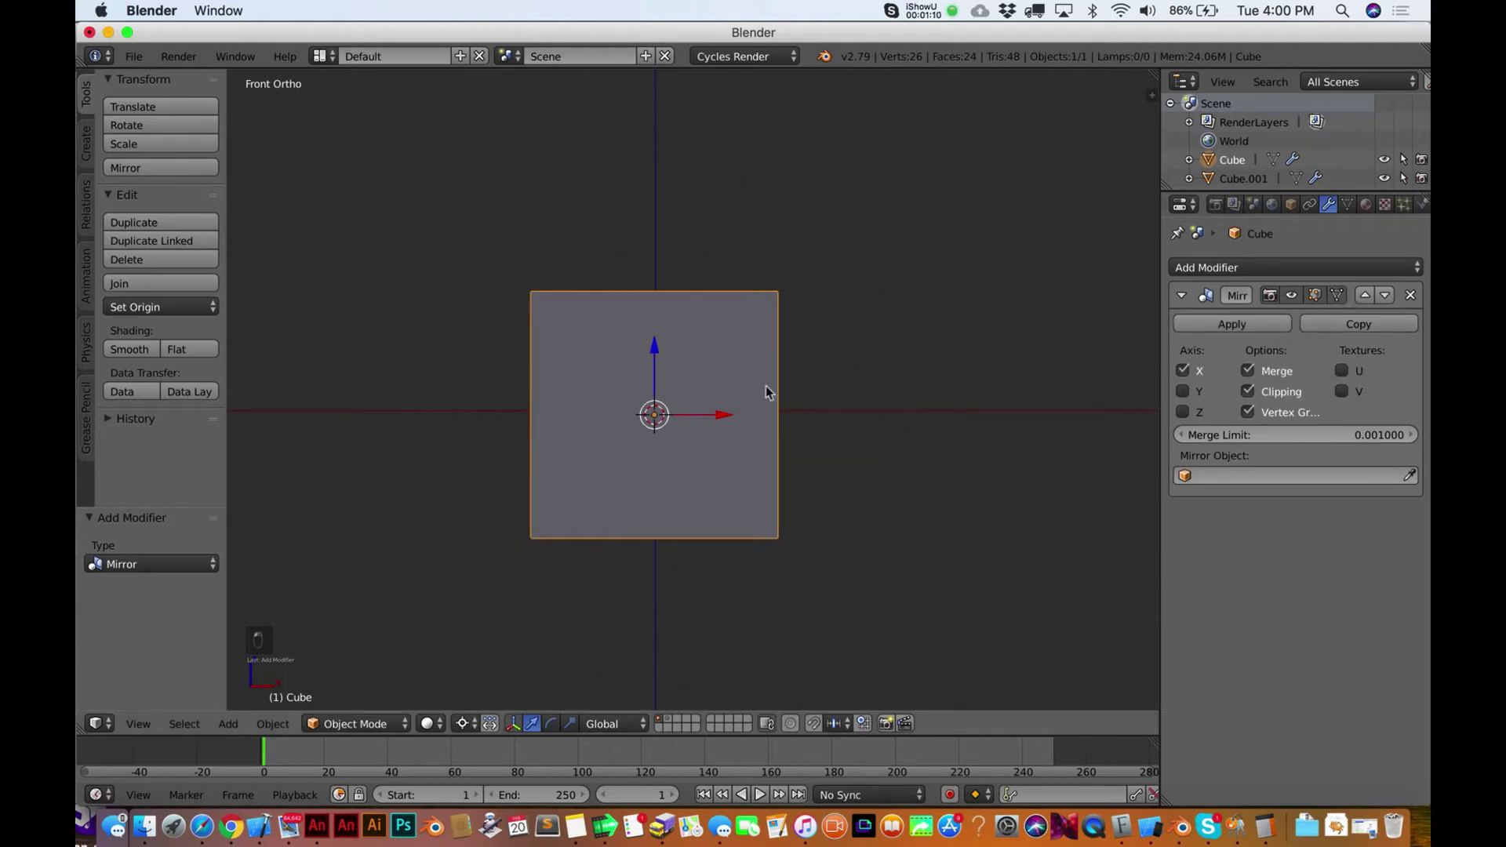
In Edit Mode, raise the rear upper right corner vertex about 0.206 along Z to test the mirroring
{"action": "key", "text": "Tab"}
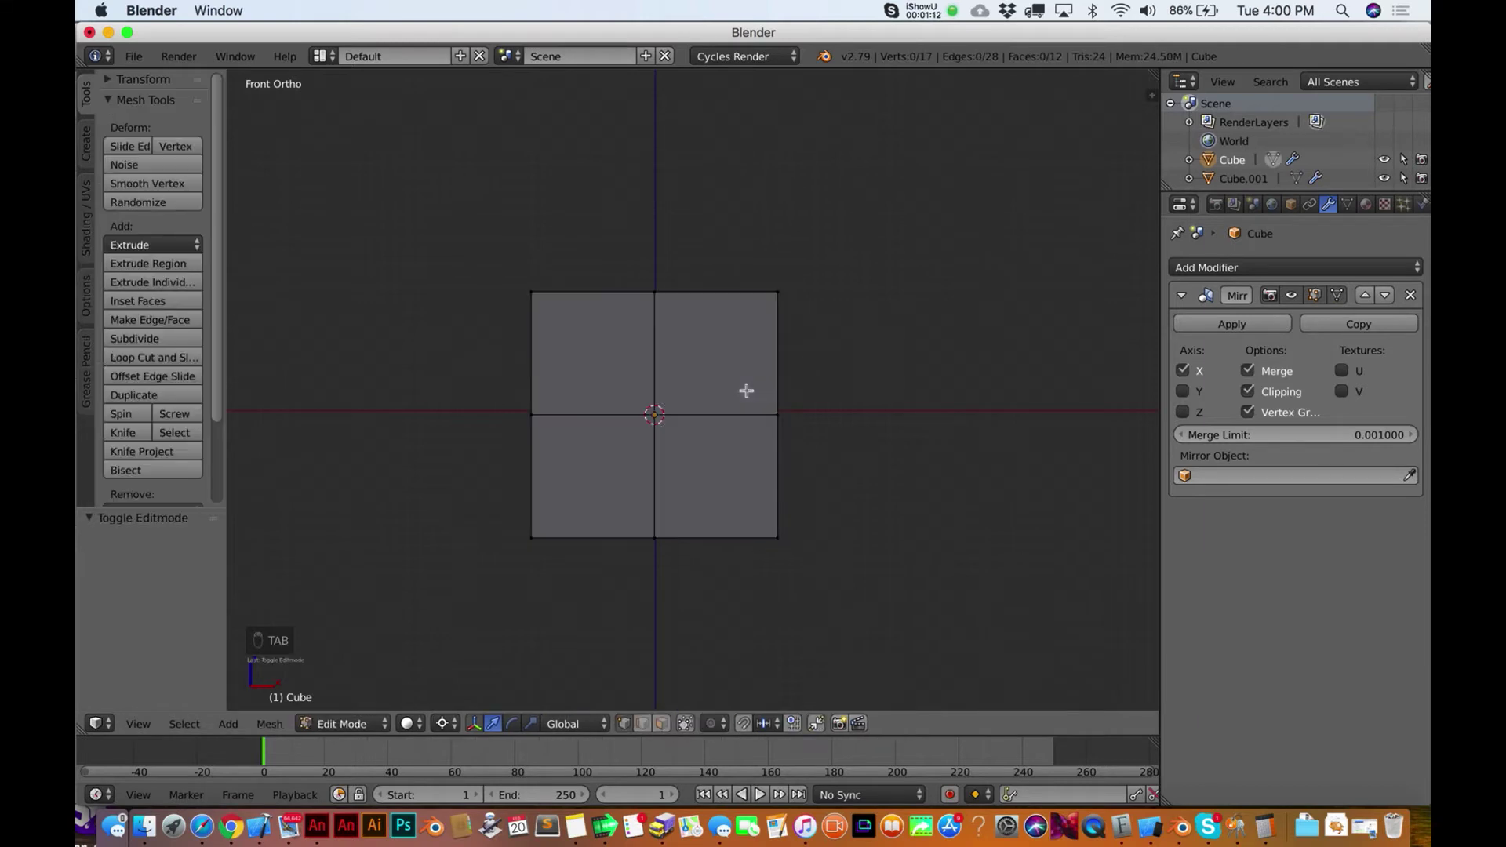
{"action": "scroll", "coordinate": [747, 391], "scroll_direction": "up", "scroll_amount": 3}
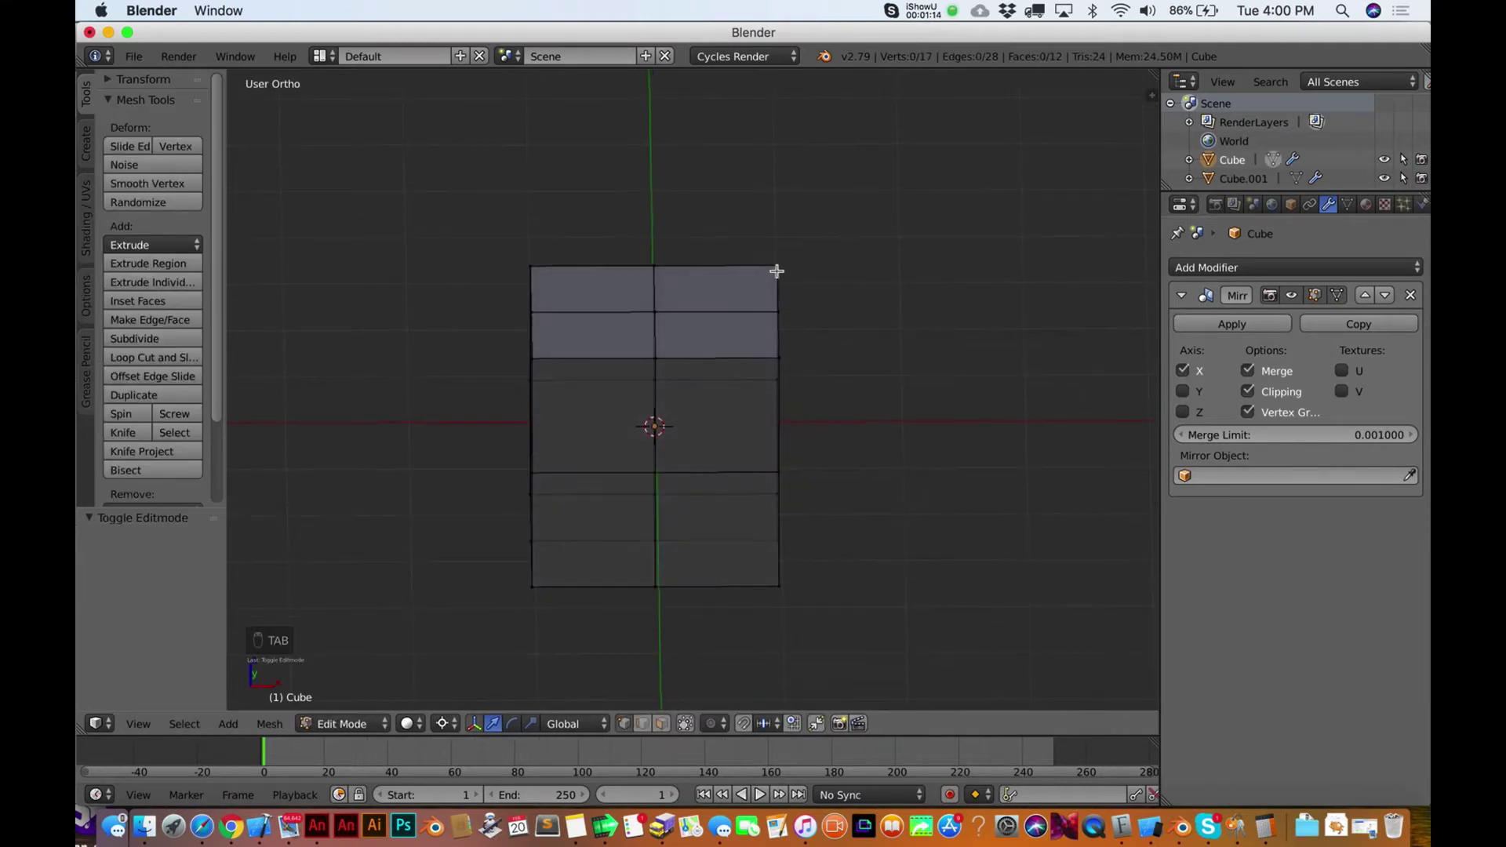
{"action": "right_click", "coordinate": [778, 268]}
{"action": "key", "text": "g"}
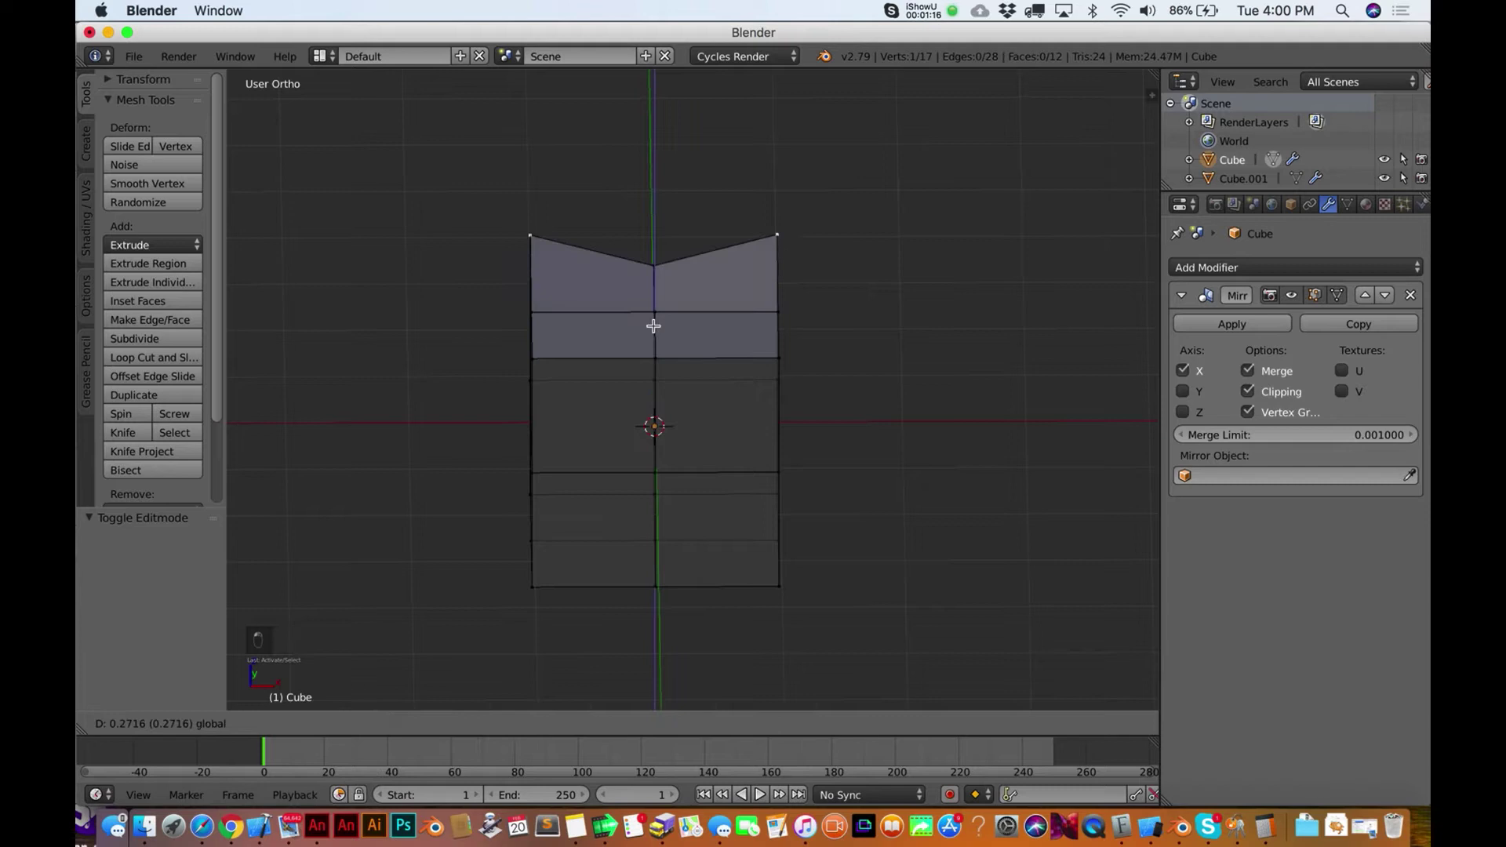
{"action": "left_click", "coordinate": [650, 342]}
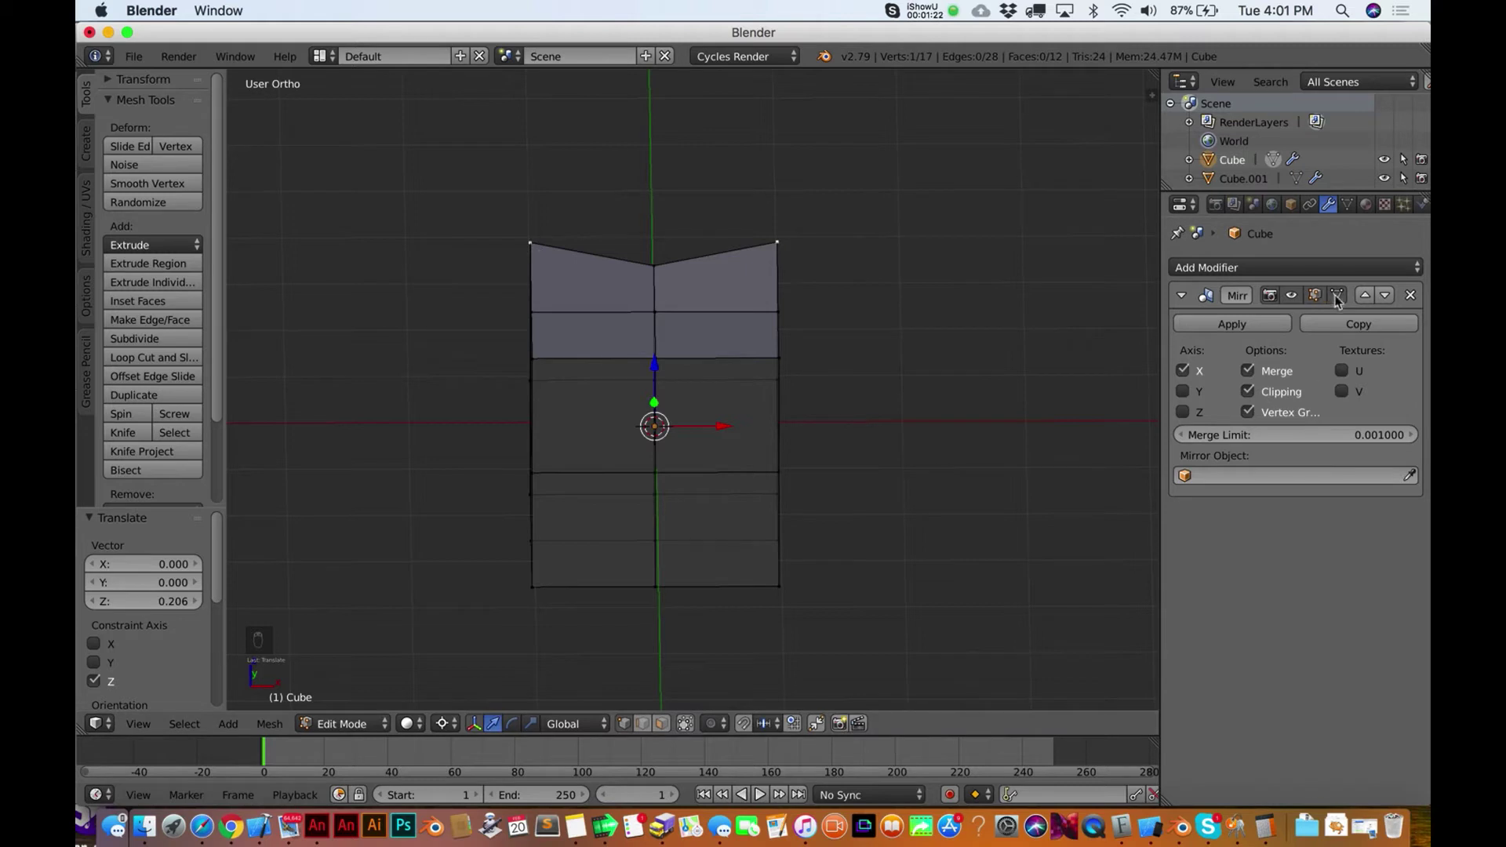
Select the corner vertex from its mirrored left side and move it freely by about 0.107, 0.074, 0.184 in X, Y, Z
{"action": "right_click", "coordinate": [531, 243]}
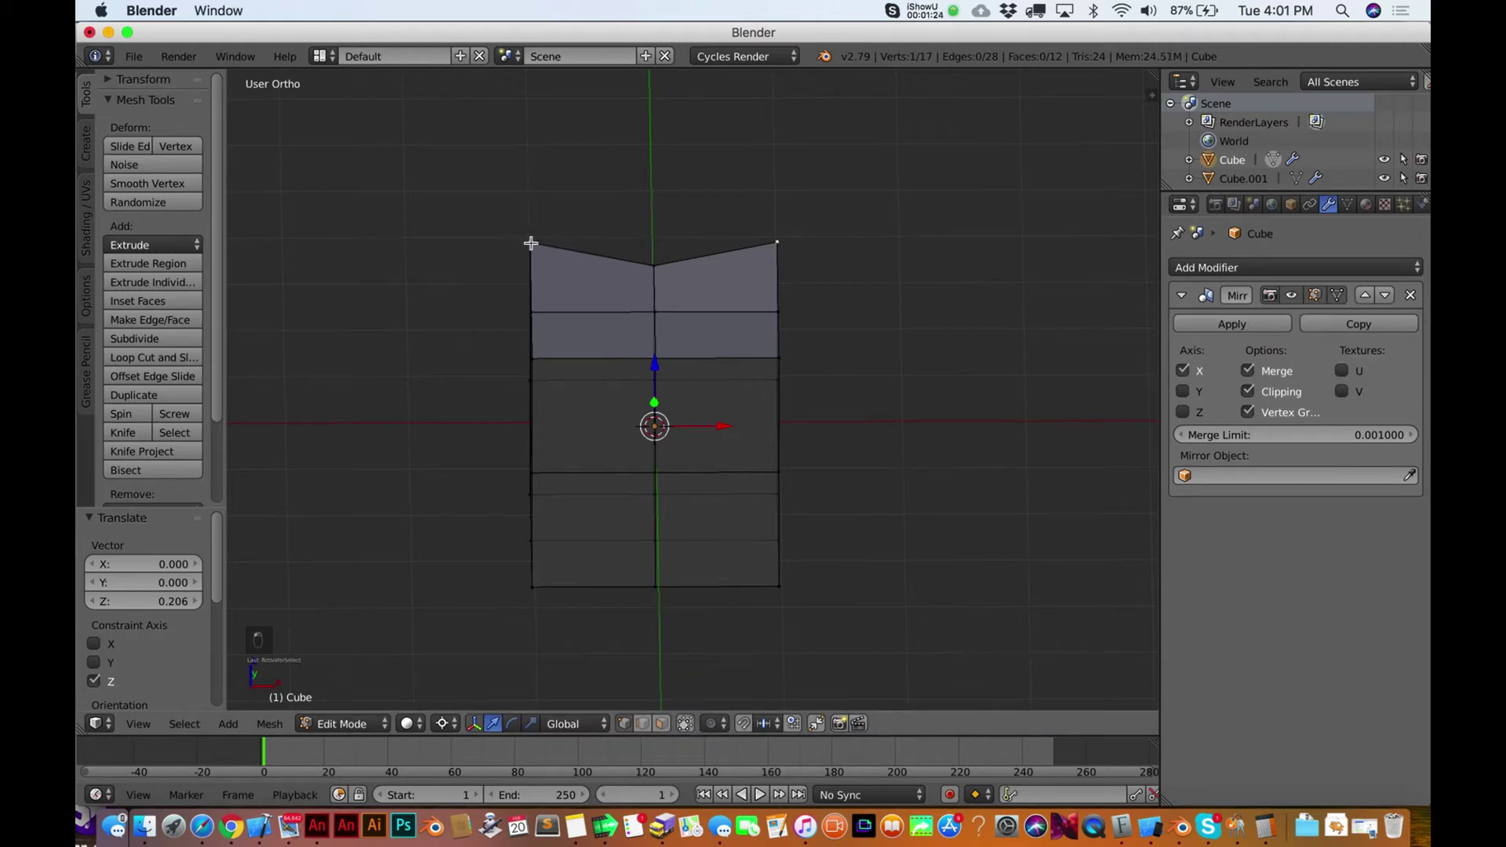
{"action": "key", "text": "g"}
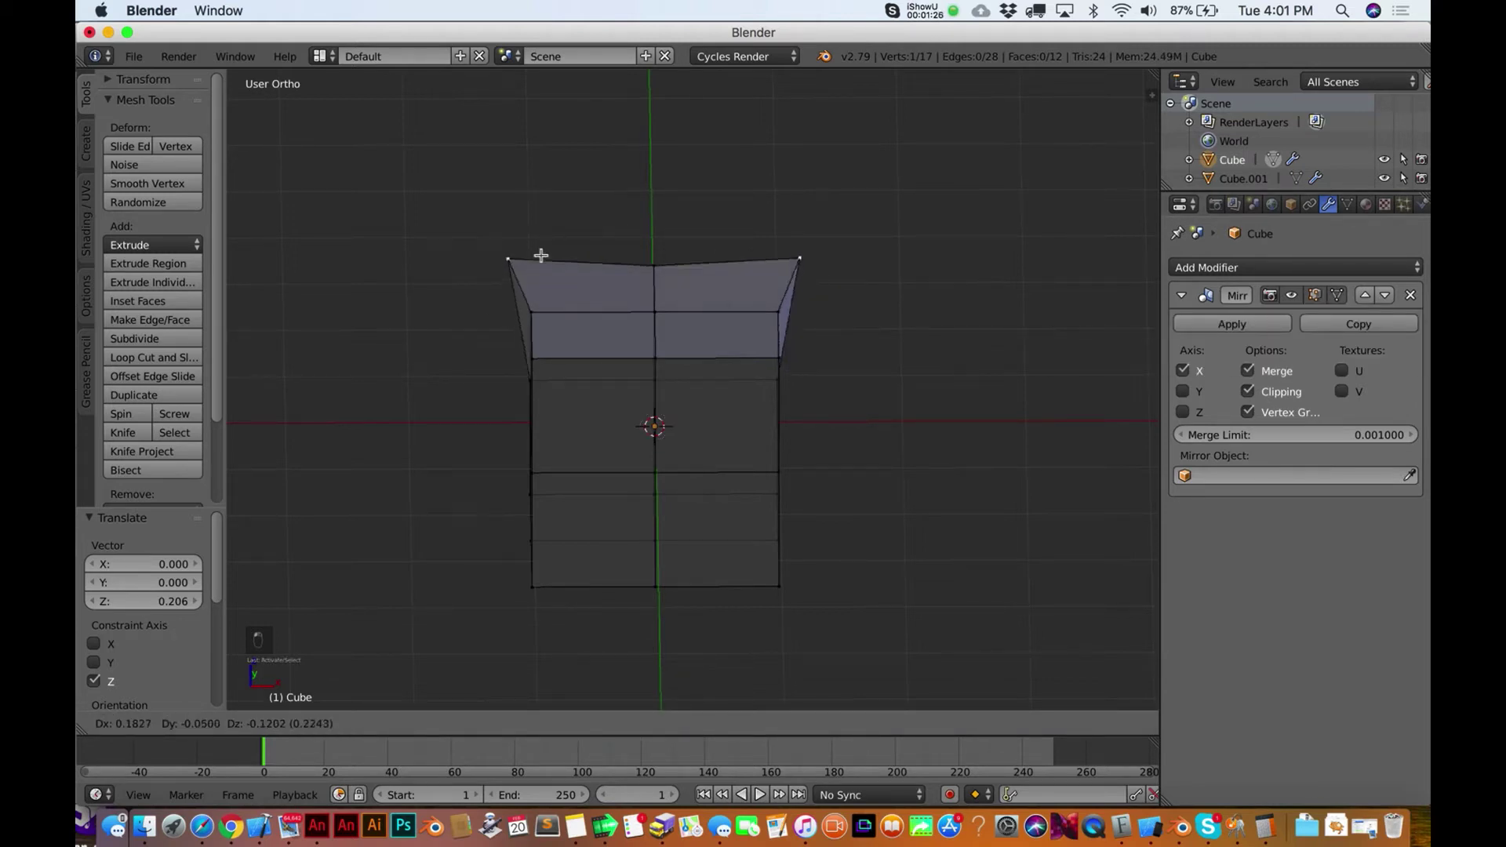
{"action": "left_click", "coordinate": [533, 216]}
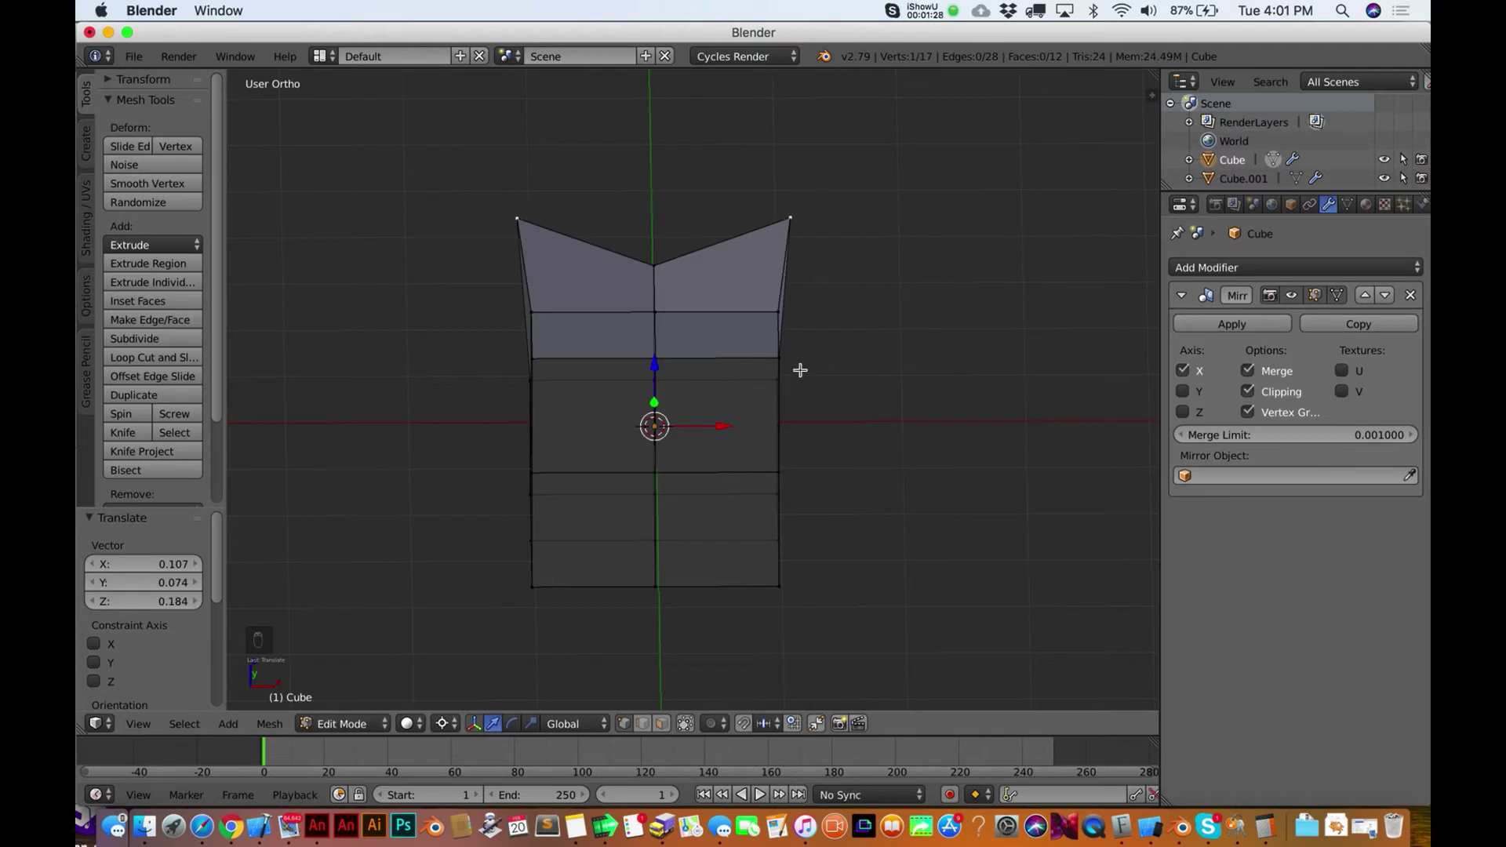
Undo the test moves of the rear upper corner vertex
{"action": "key", "text": "super+z"}
{"action": "key", "text": "super+z"}
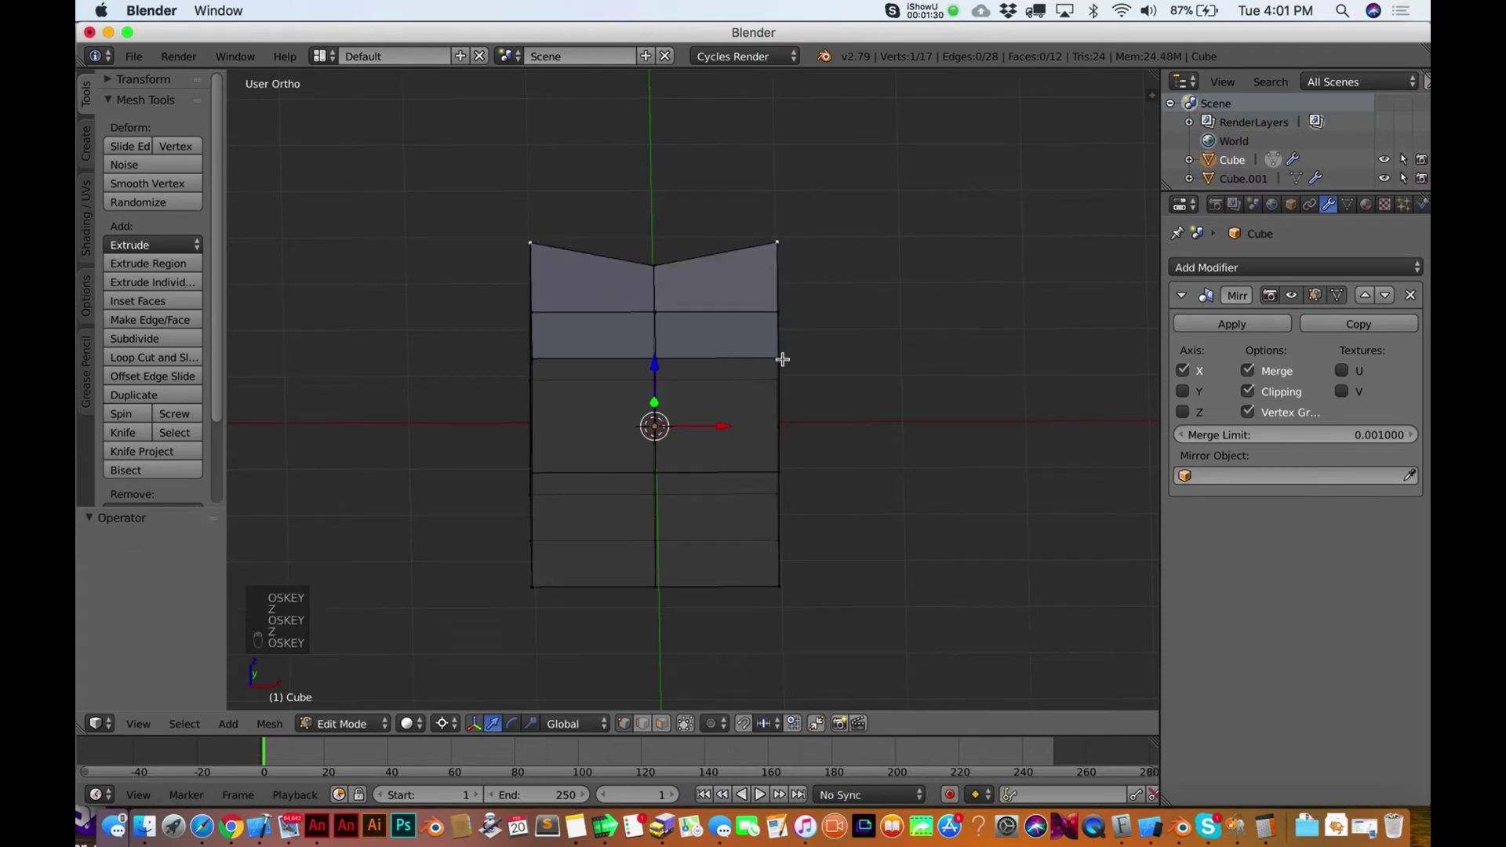
{"action": "key", "text": "super+z"}
{"action": "key", "text": "super+z"}
{"action": "key", "text": "super+z"}
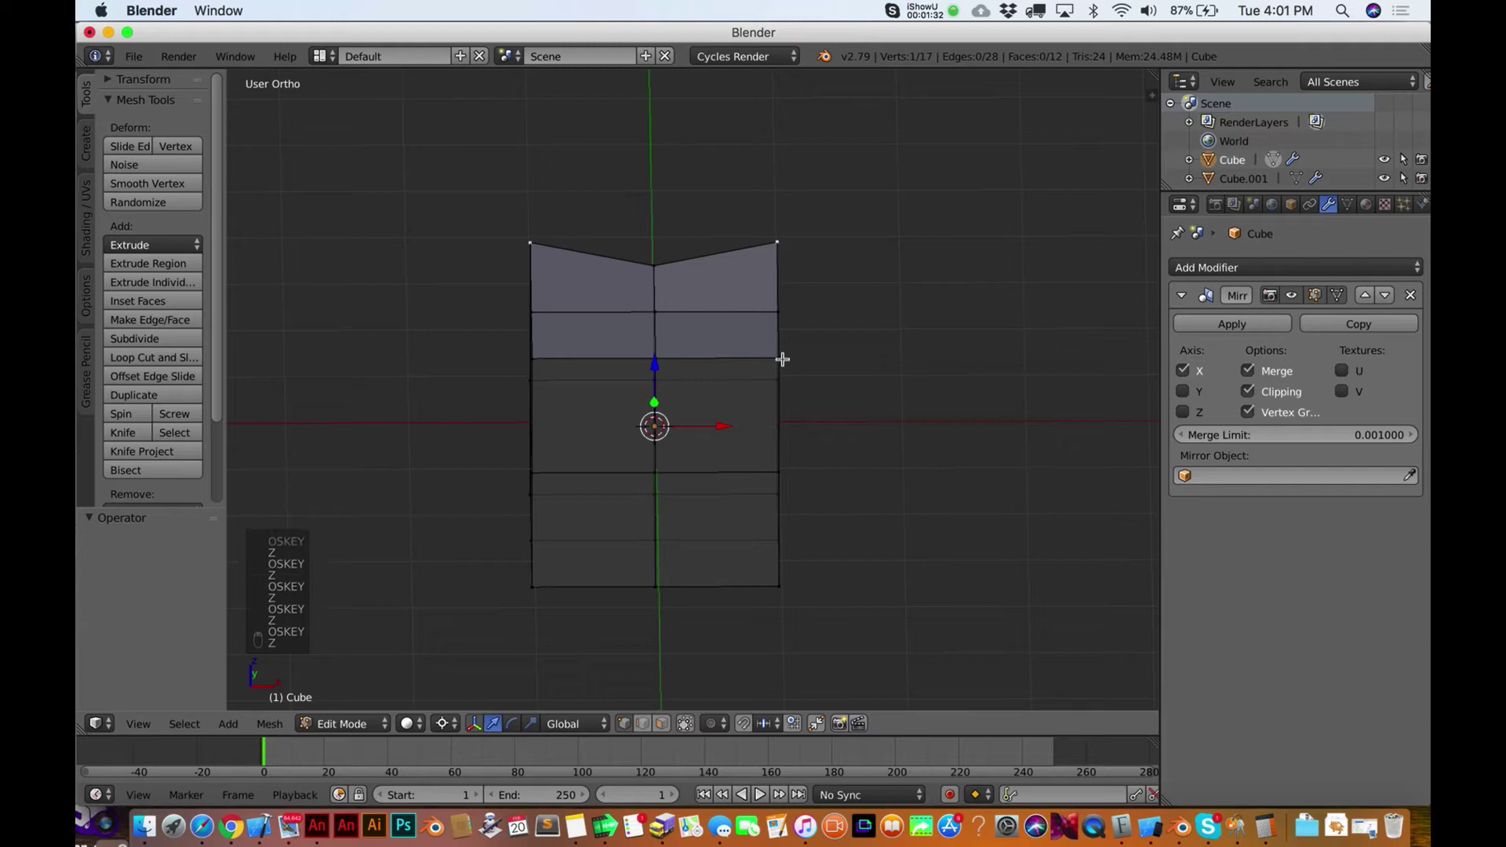
{"action": "key", "text": "super+z"}
{"action": "key", "text": "super+z"}
{"action": "key", "text": "super+z"}
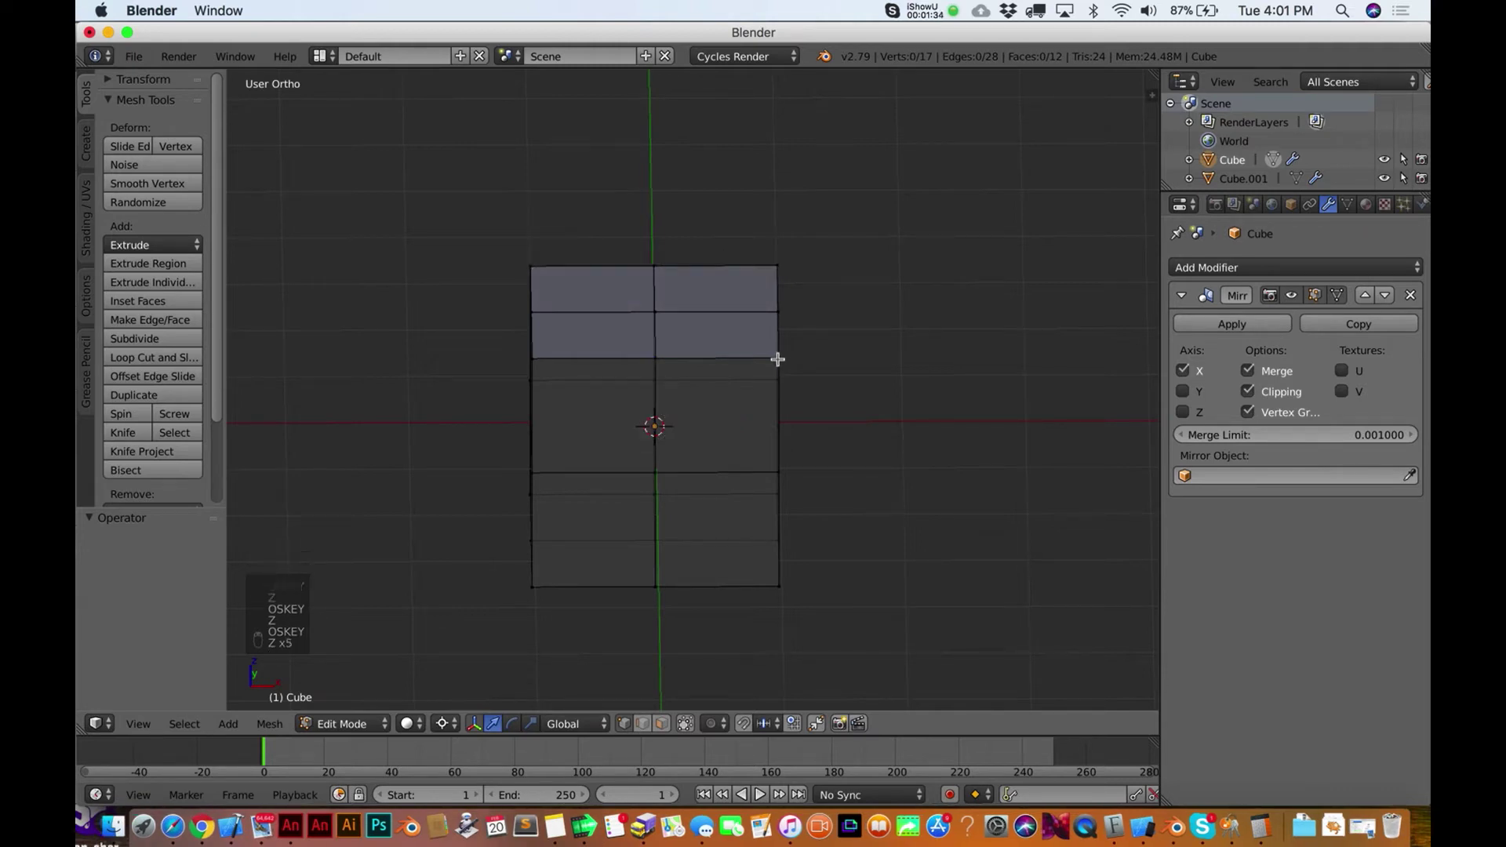
Select the front upper right corner vertex, then return the cube to Object Mode in front view
{"action": "right_click", "coordinate": [777, 360]}
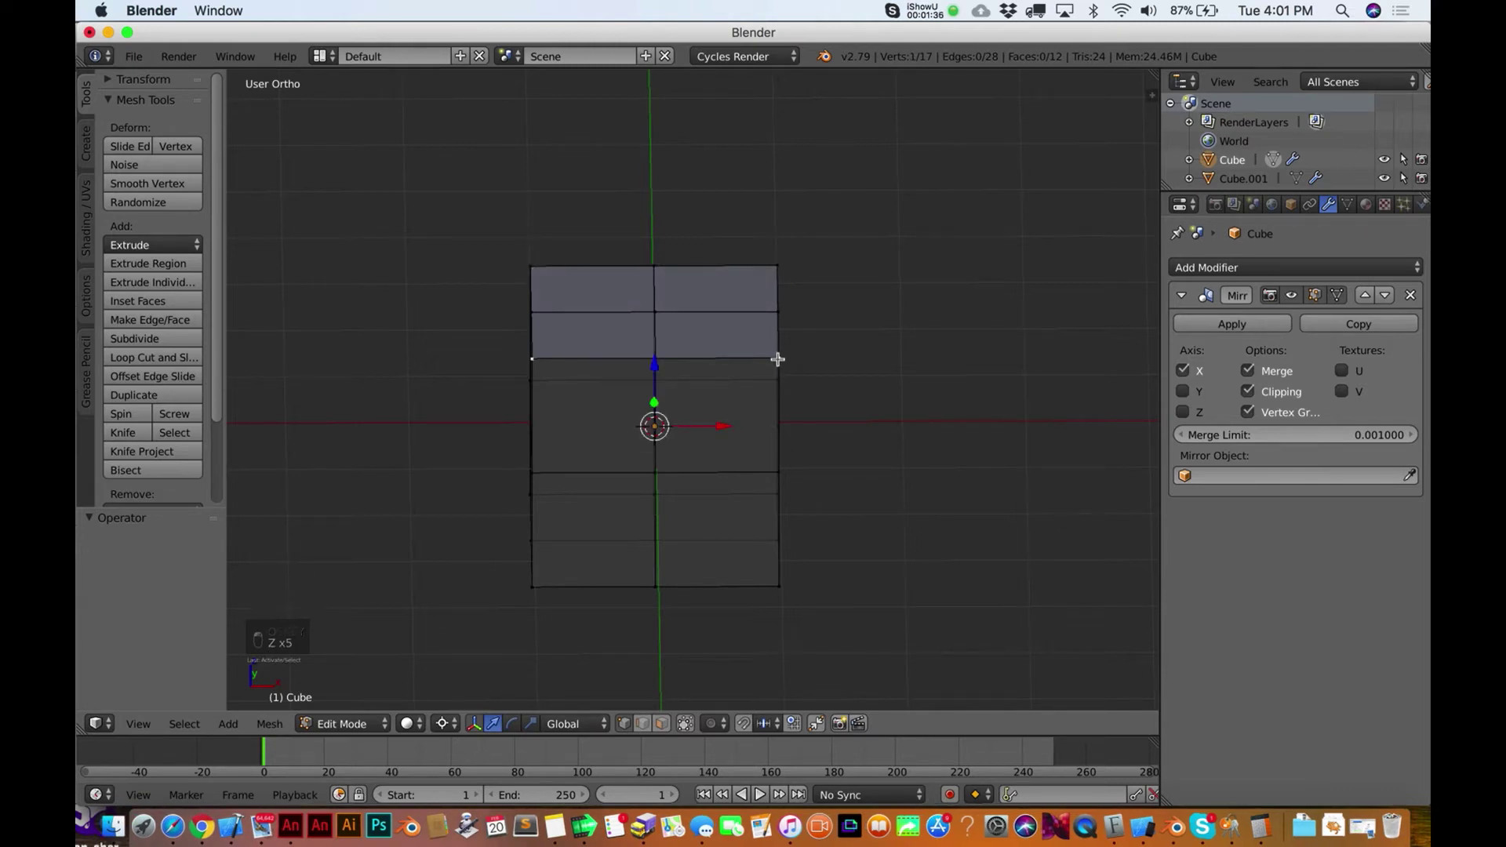
{"action": "scroll", "coordinate": [777, 359], "scroll_direction": "right", "scroll_amount": 3}
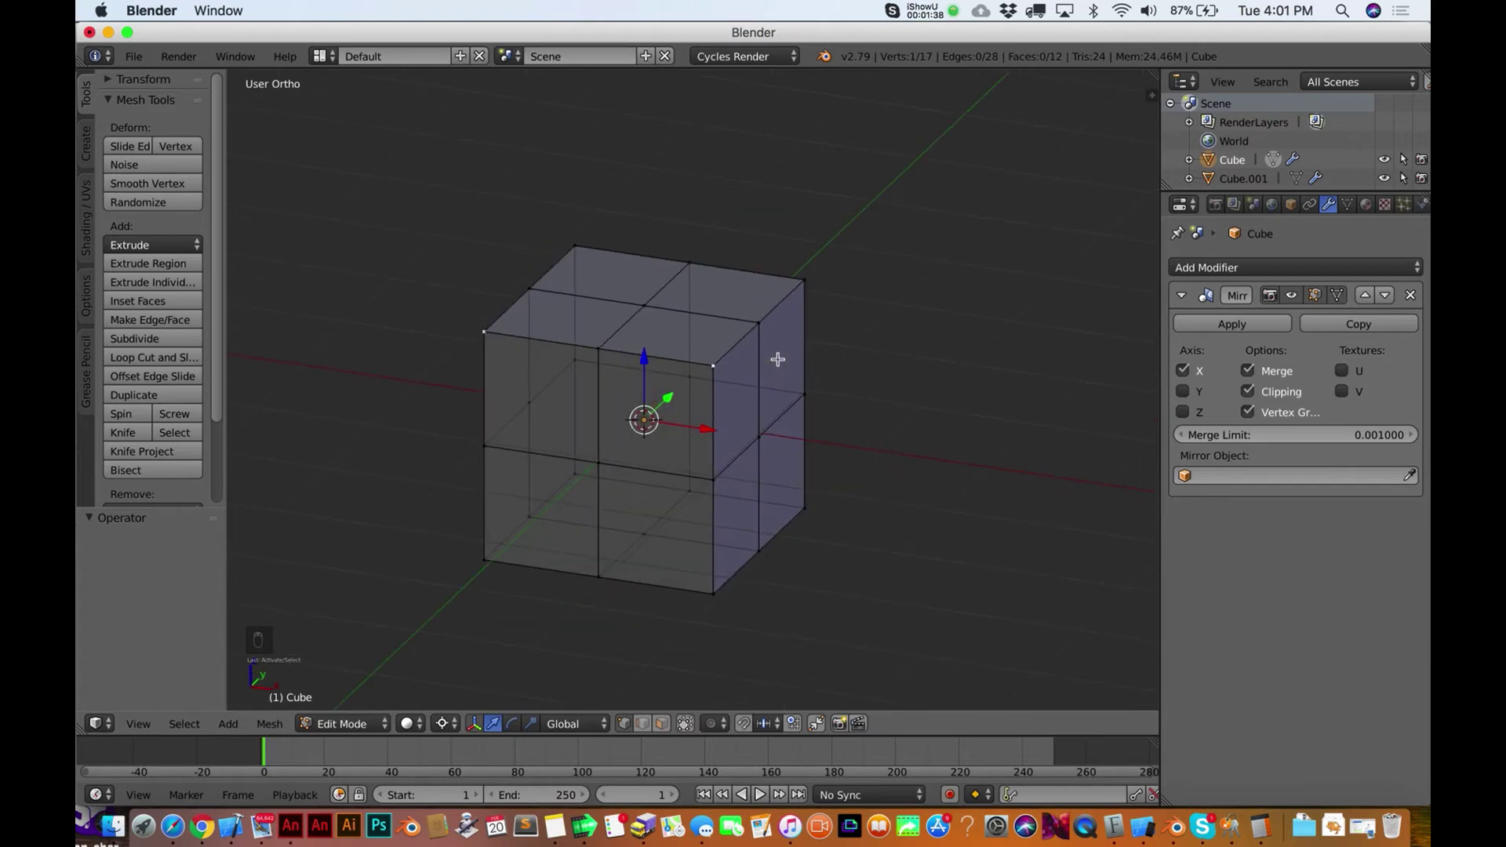
{"action": "scroll", "coordinate": [777, 359], "scroll_direction": "left", "scroll_amount": 2}
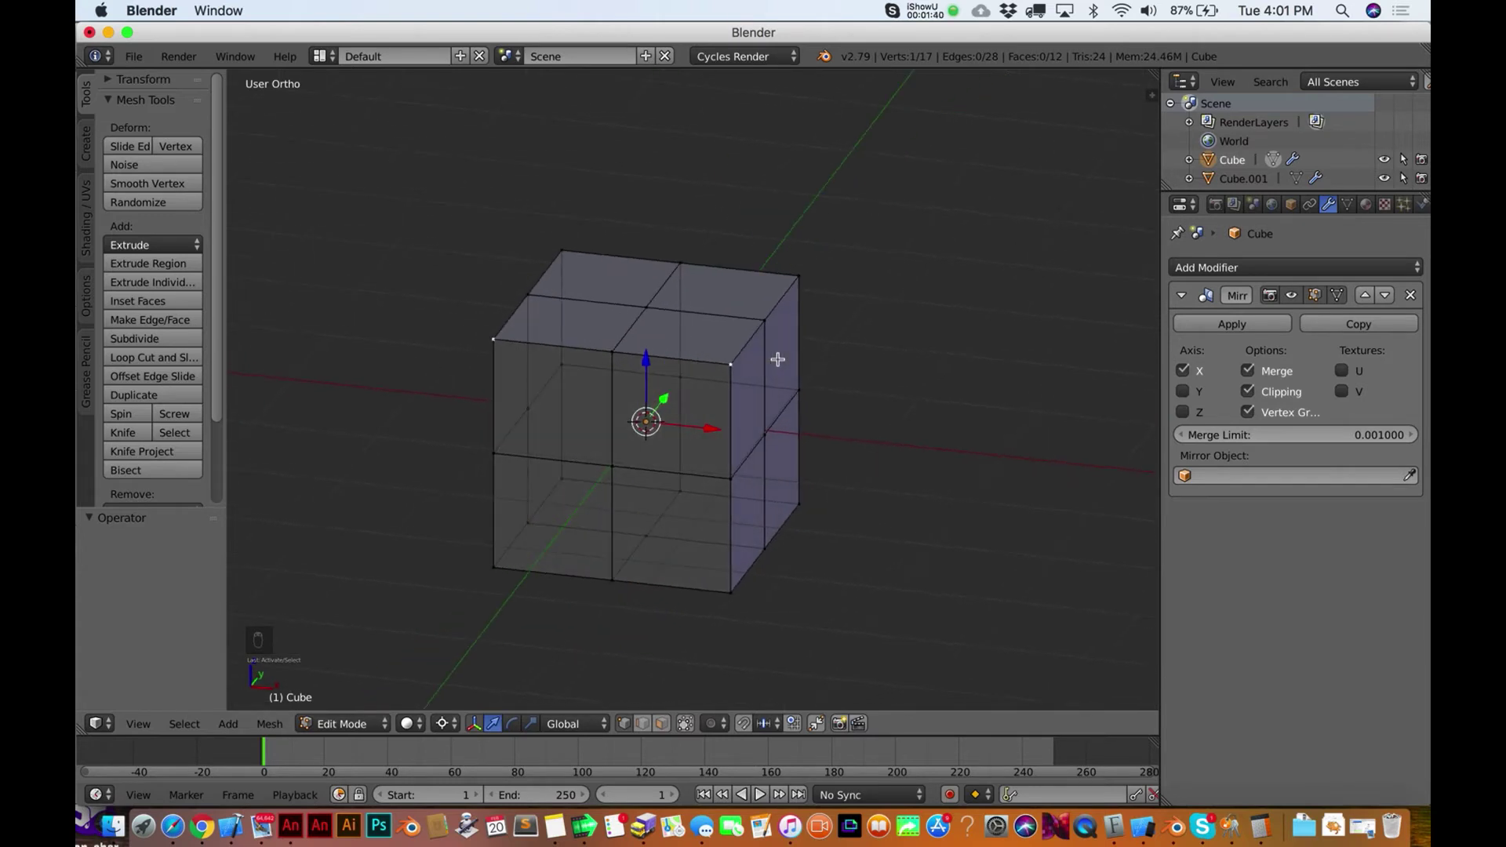
{"action": "scroll", "coordinate": [777, 359], "scroll_direction": "left", "scroll_amount": 5}
{"action": "key", "text": "Tab"}
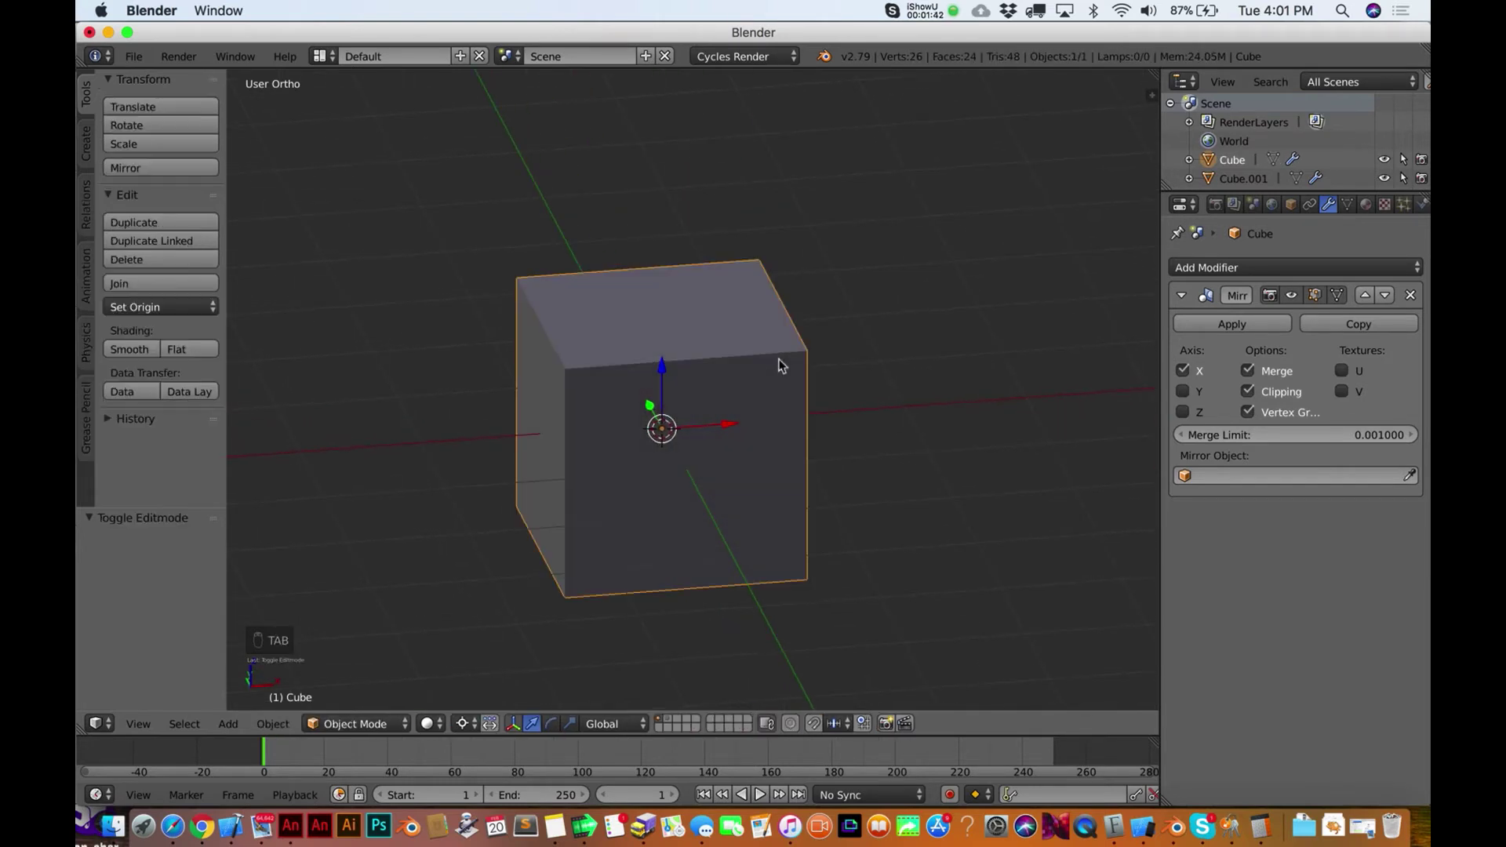
{"action": "key", "text": "KP_1"}
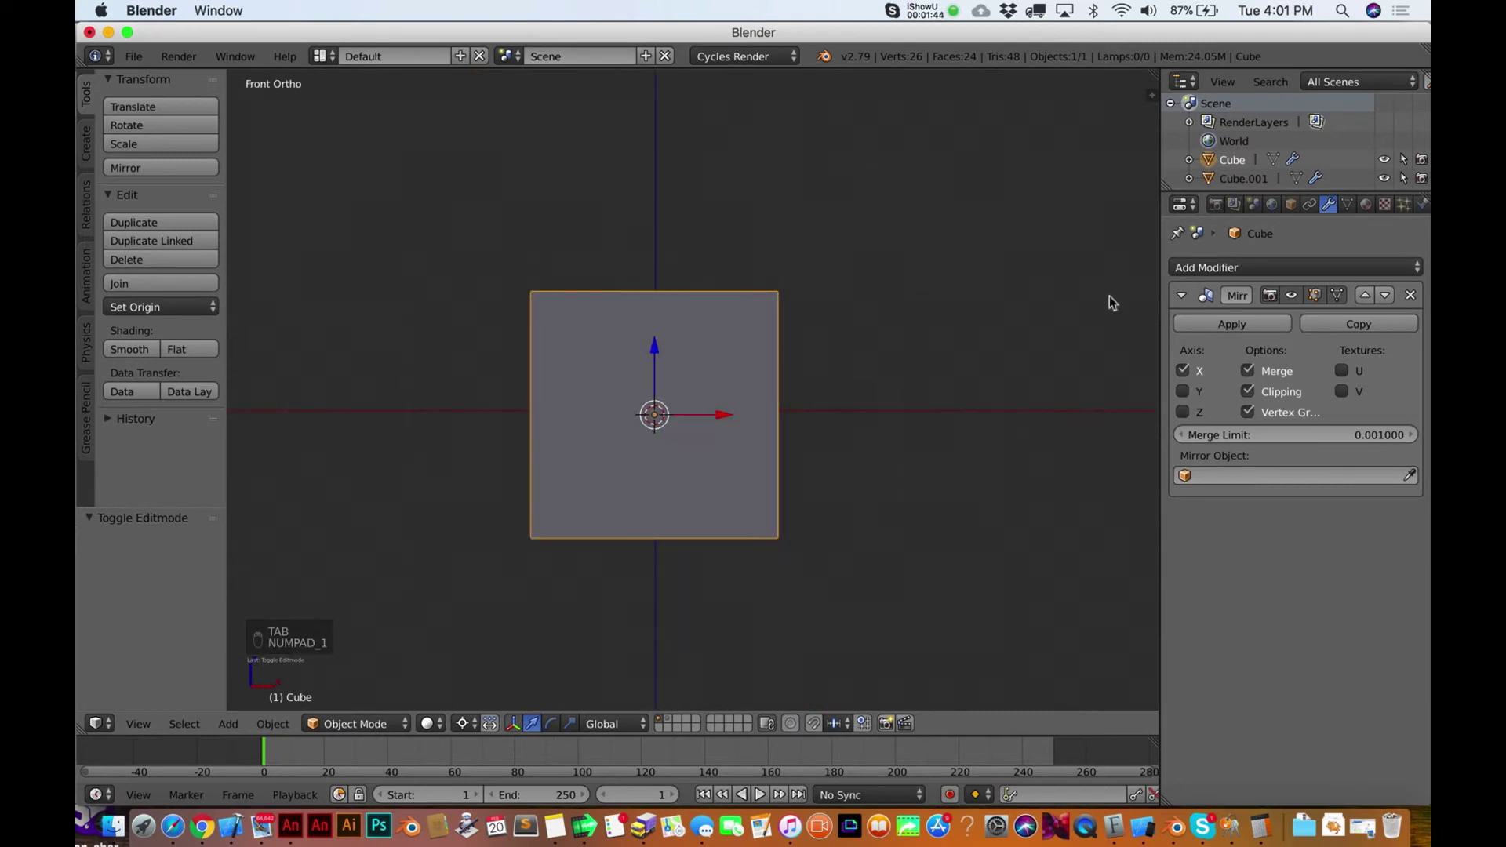
Add a Subdivision Surface modifier to the mirrored cube and set its View subdivisions to 2
{"action": "left_click", "coordinate": [1206, 269]}
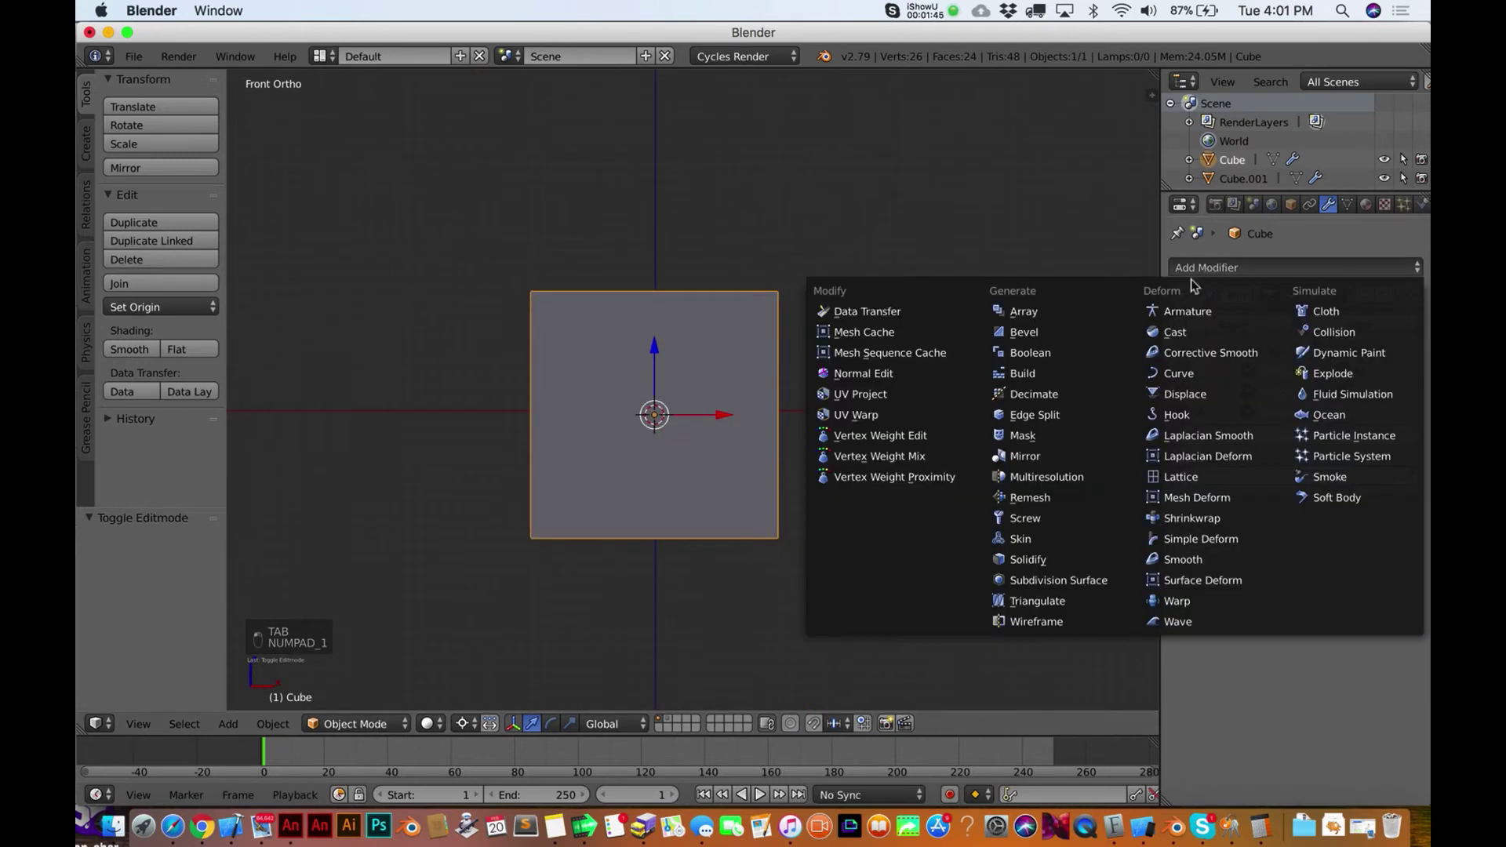
{"action": "left_click", "coordinate": [1040, 579]}
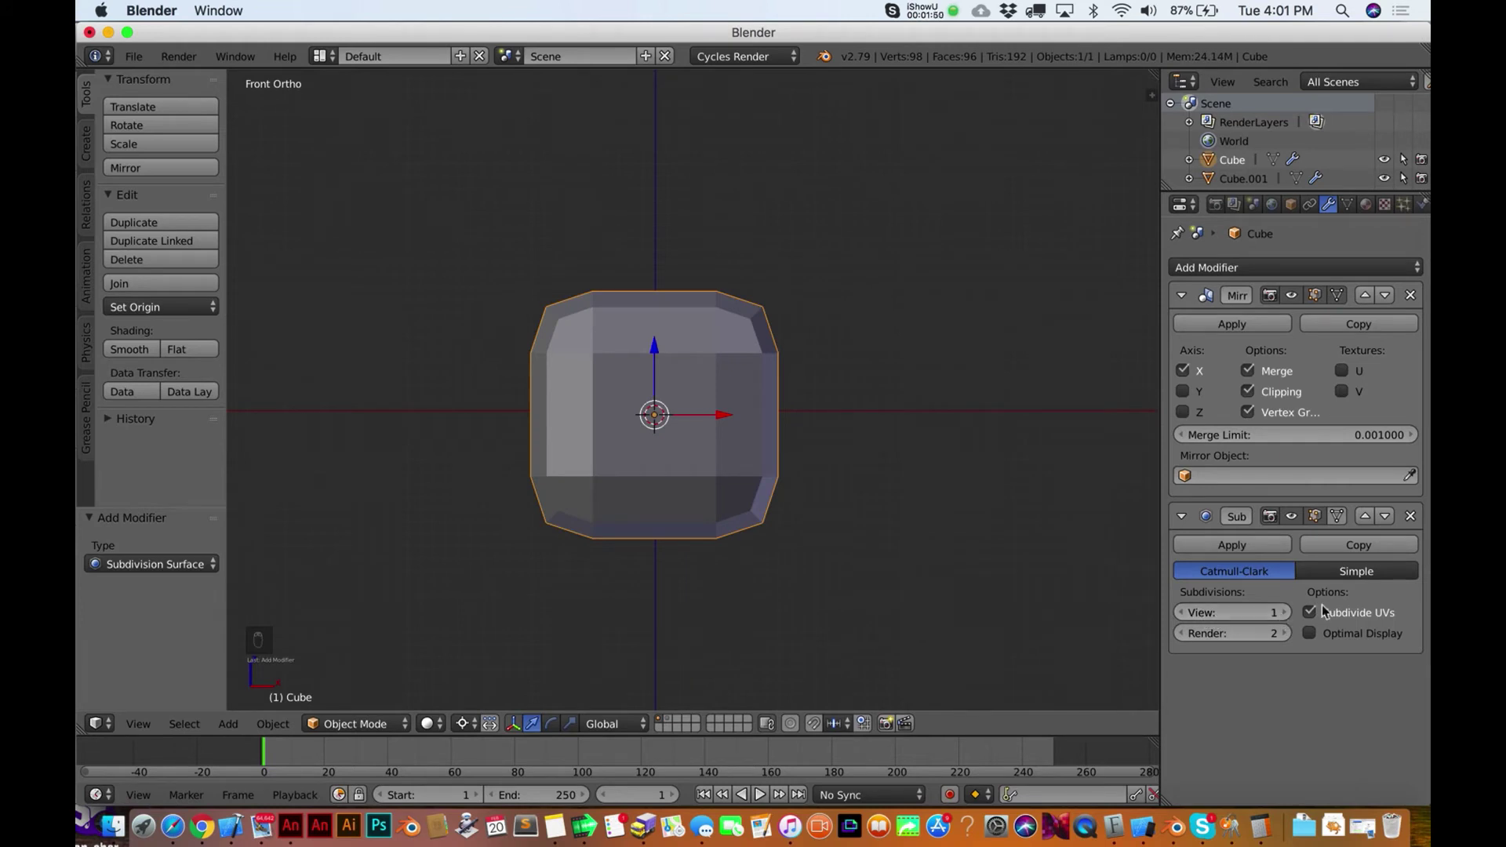
{"action": "left_click", "coordinate": [1285, 612]}
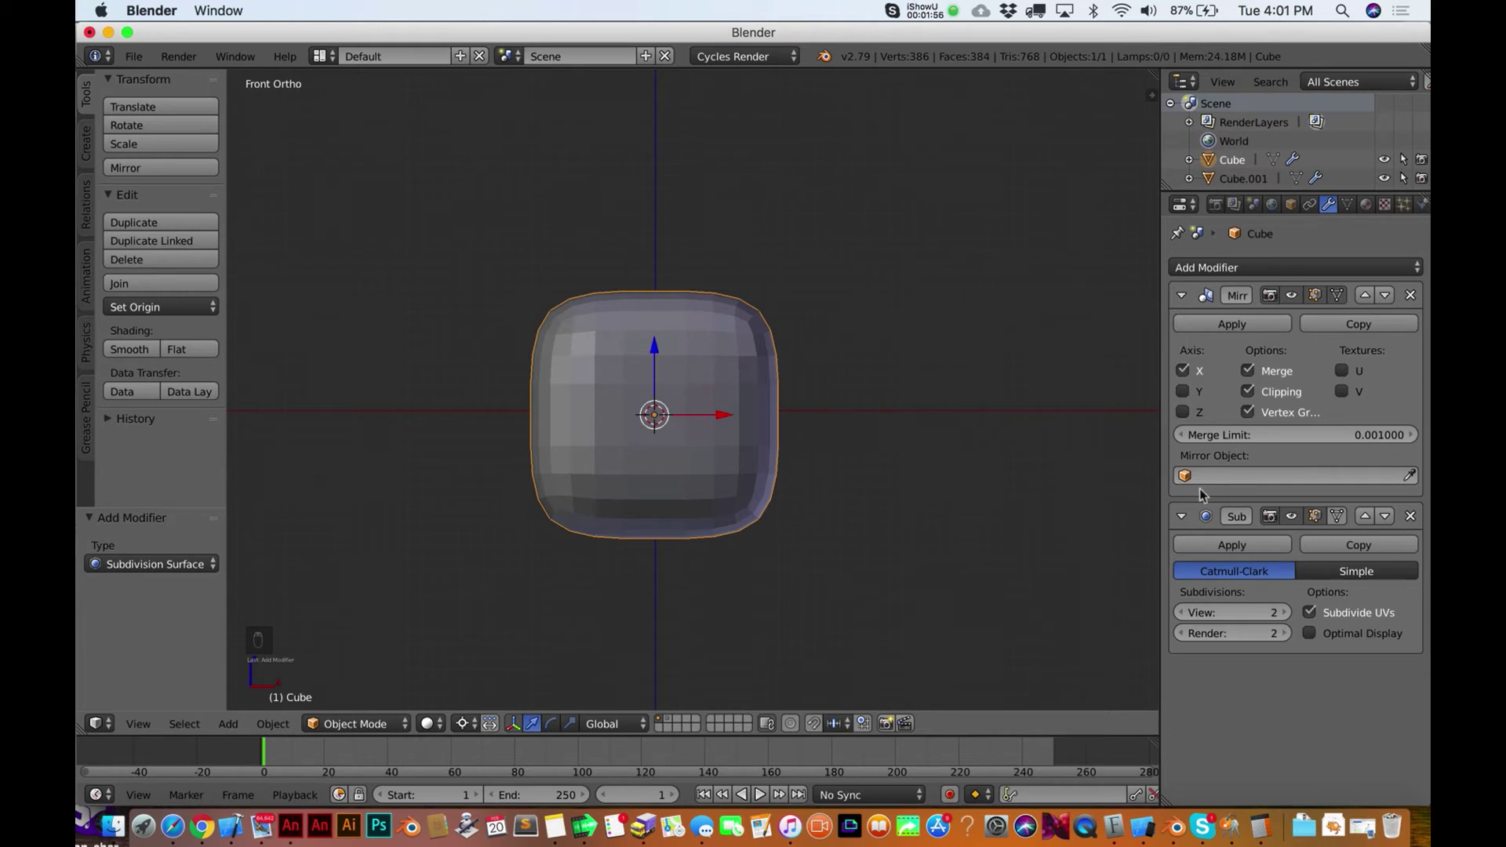
Hide the Subdivision Surface and Mirror modifiers in the viewport and view the bare half cube in Edit Mode
{"action": "left_click", "coordinate": [1292, 516]}
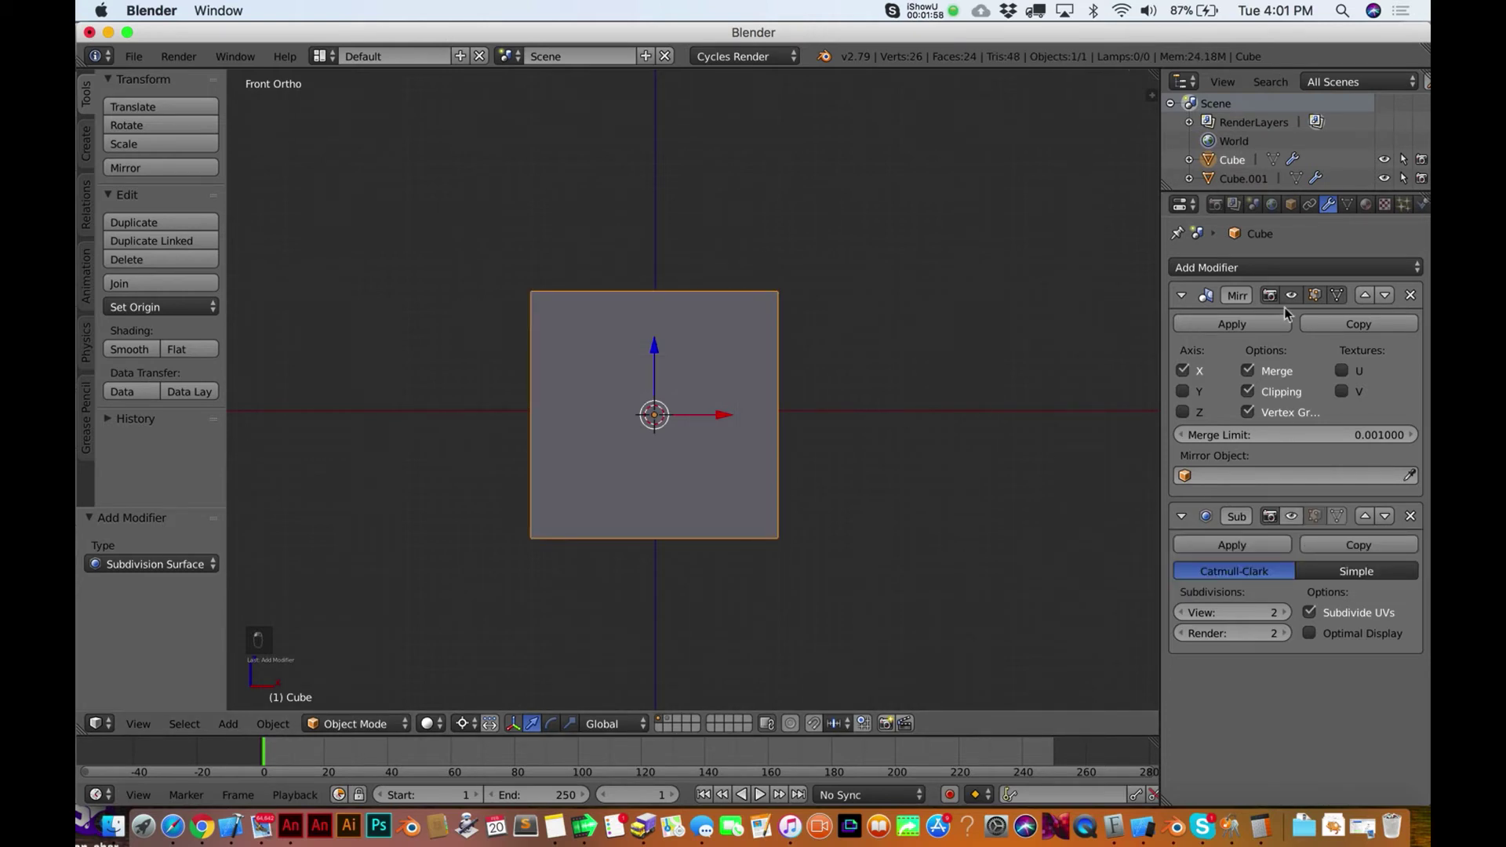
{"action": "left_click", "coordinate": [1291, 296]}
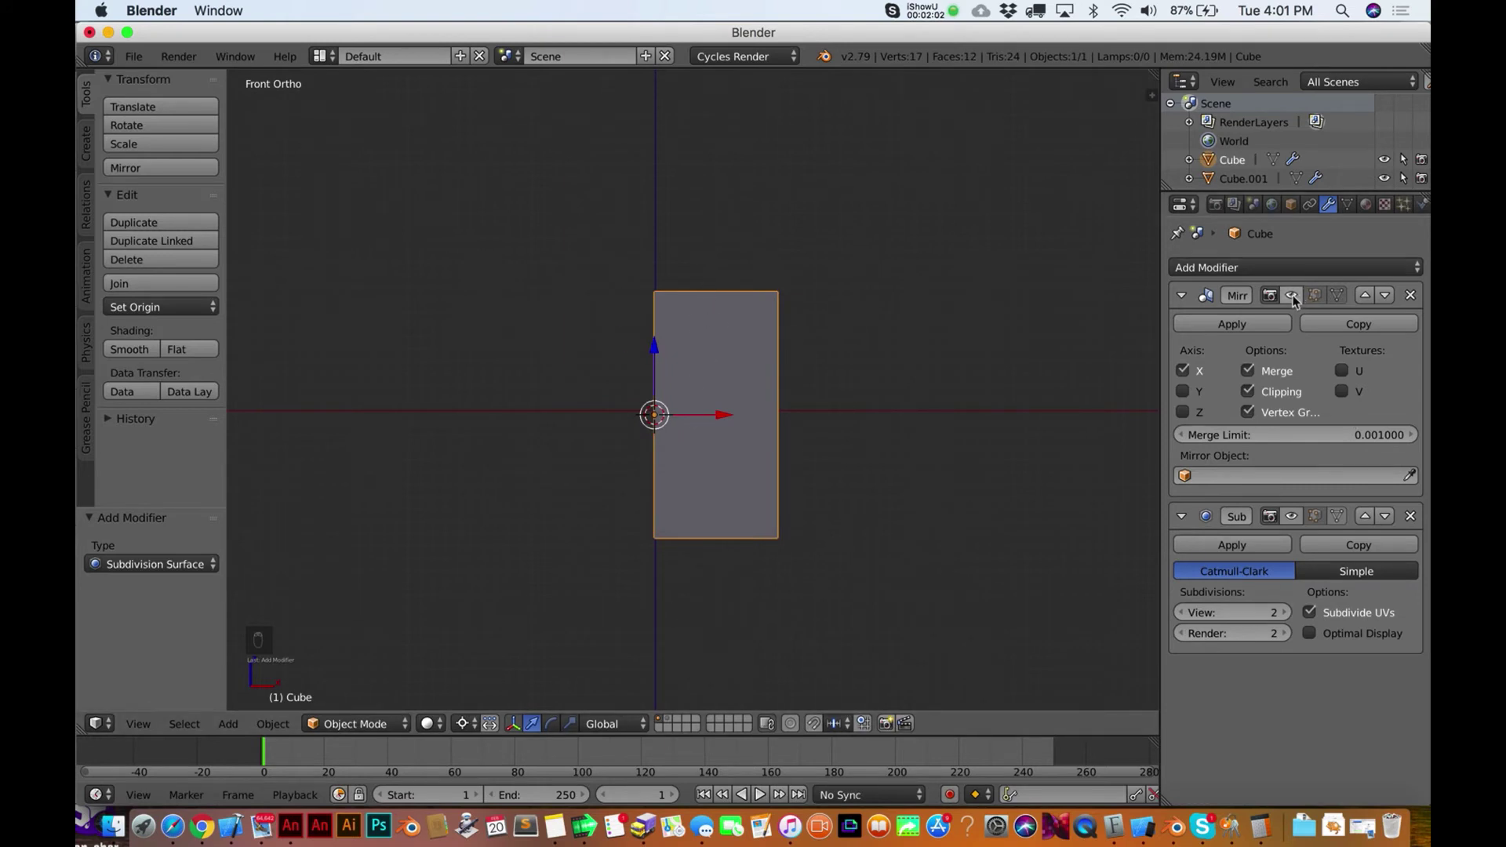
{"action": "key", "text": "Tab"}
{"action": "middle_click_drag", "start_coordinate": [837, 376], "coordinate": [827, 377]}
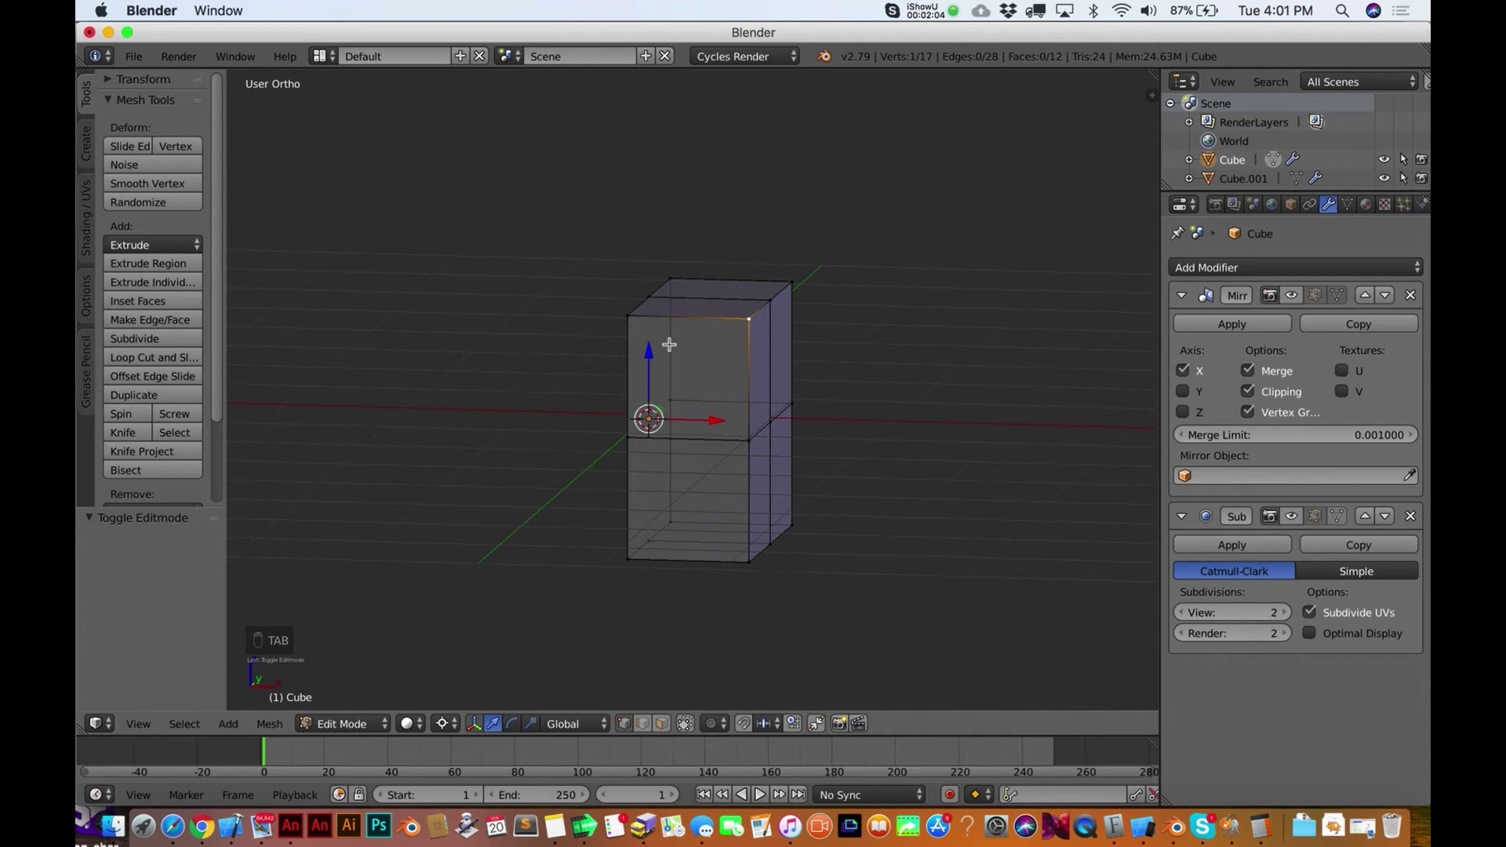
Restore the display of the Mirror and Subdivision Surface modifiers and view the cube inside its editing cage
{"action": "left_click", "coordinate": [1291, 295]}
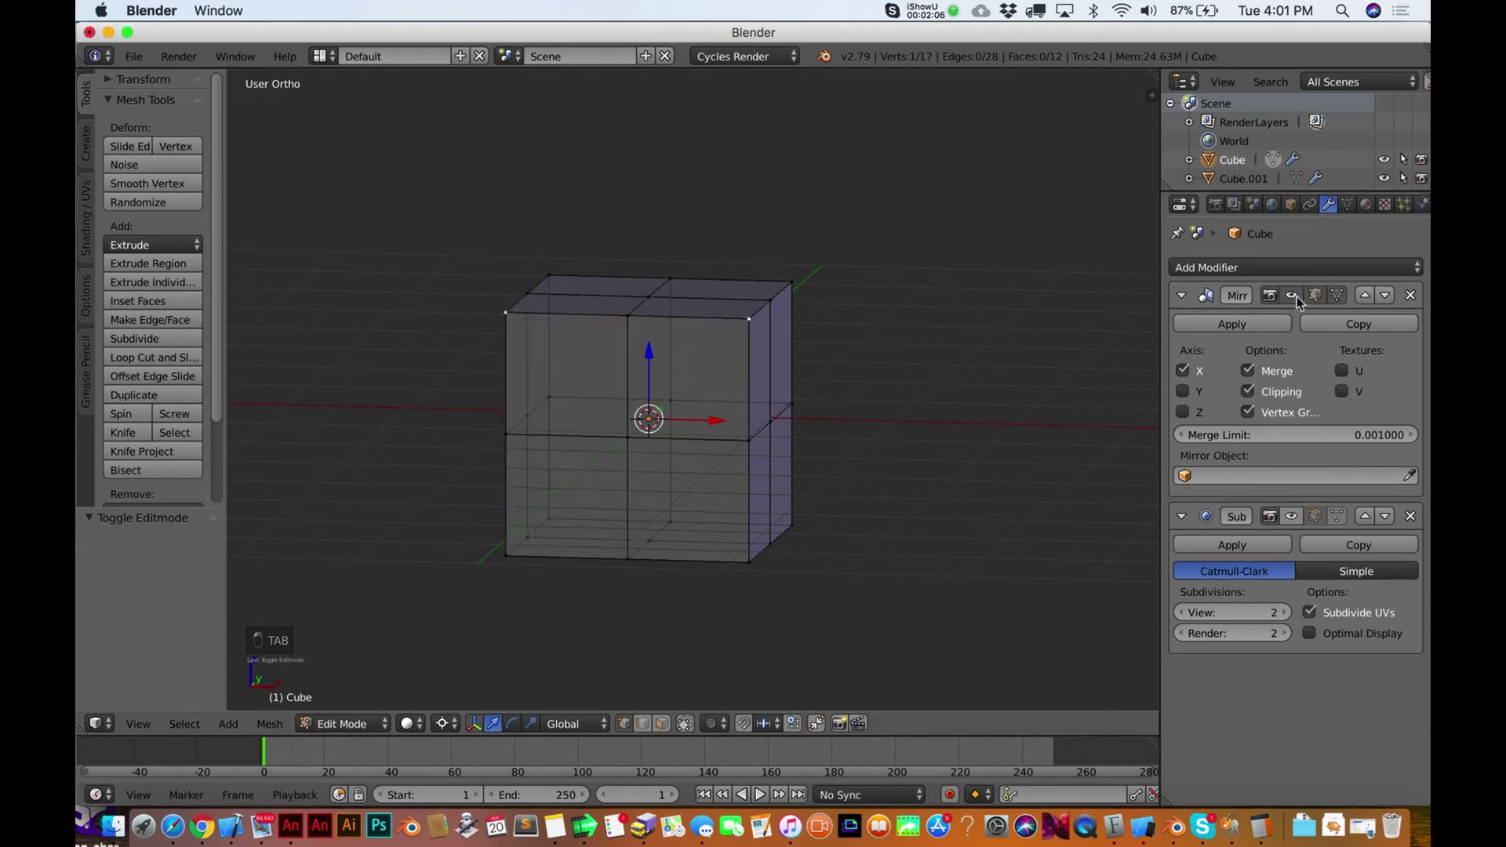
{"action": "left_click", "coordinate": [1315, 516]}
{"action": "scroll", "coordinate": [914, 461], "scroll_direction": "left", "scroll_amount": 5}
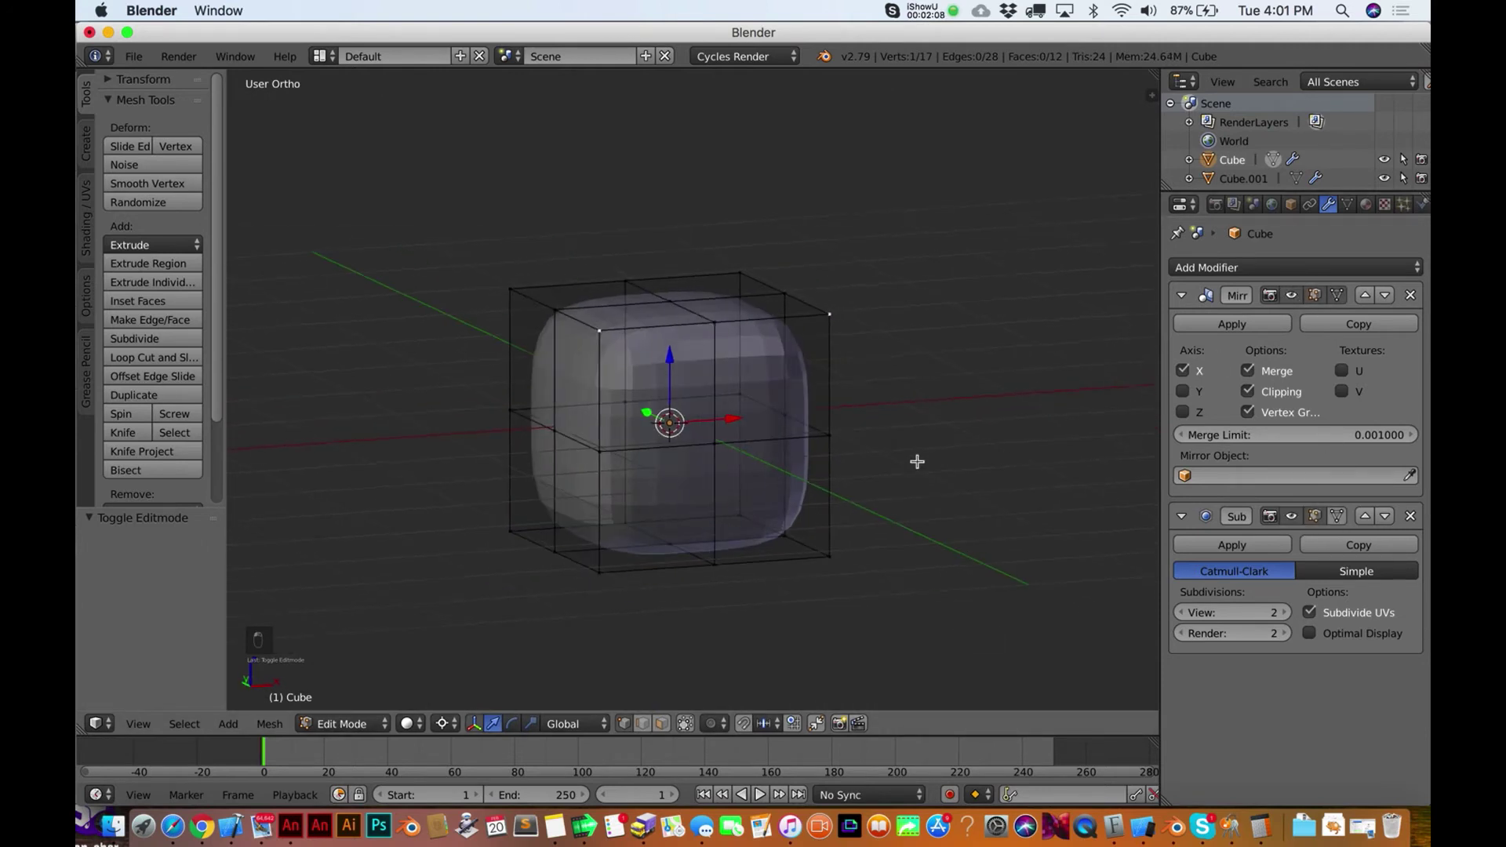
{"action": "scroll", "coordinate": [917, 462], "scroll_direction": "left", "scroll_amount": 8}
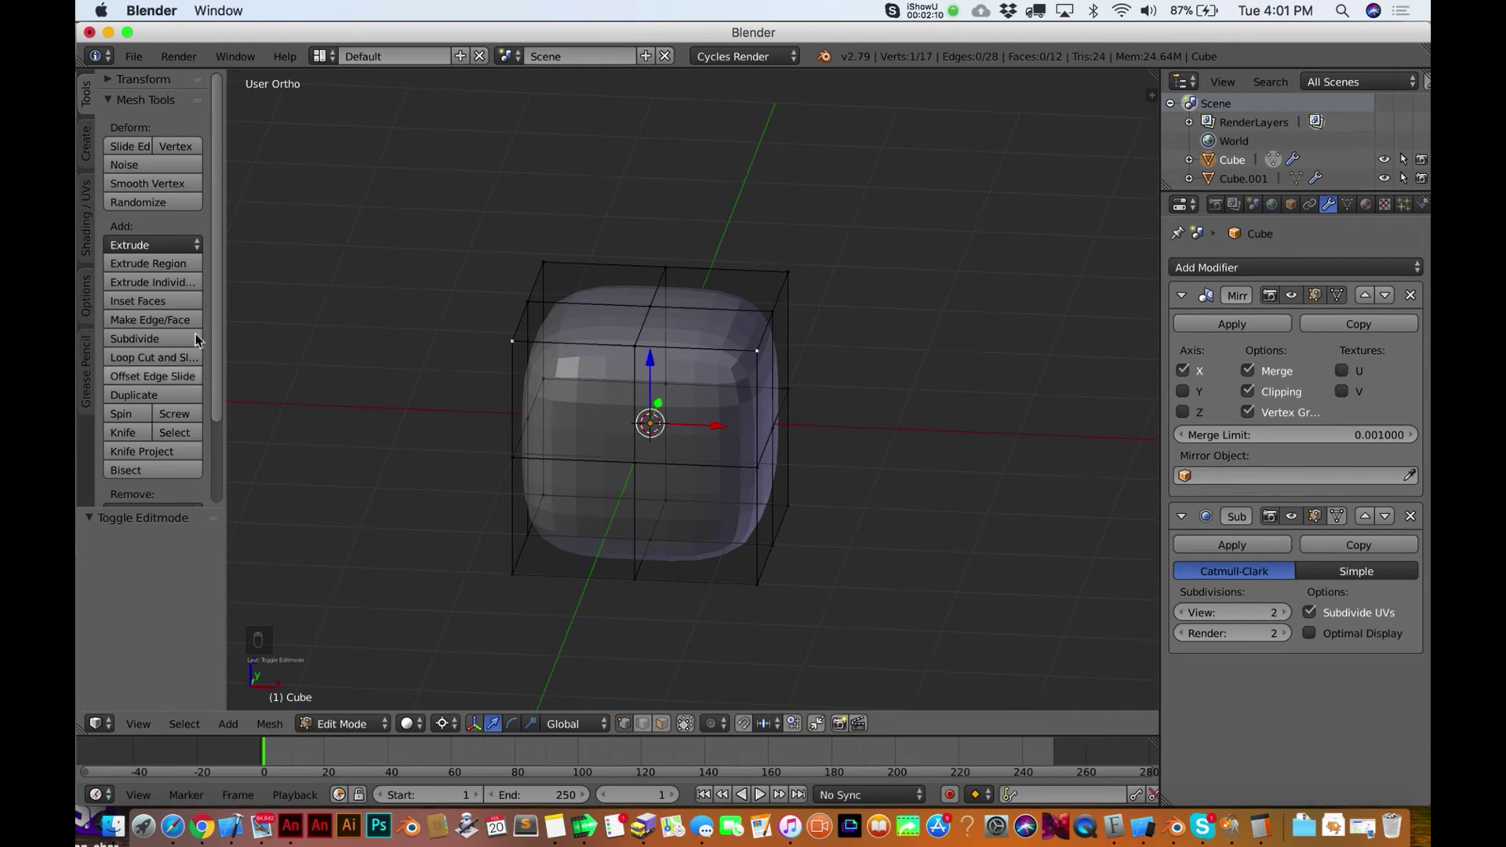
Return the cube to Object Mode and apply smooth shading to it
{"action": "scroll", "coordinate": [182, 347], "scroll_direction": "down", "scroll_amount": 3}
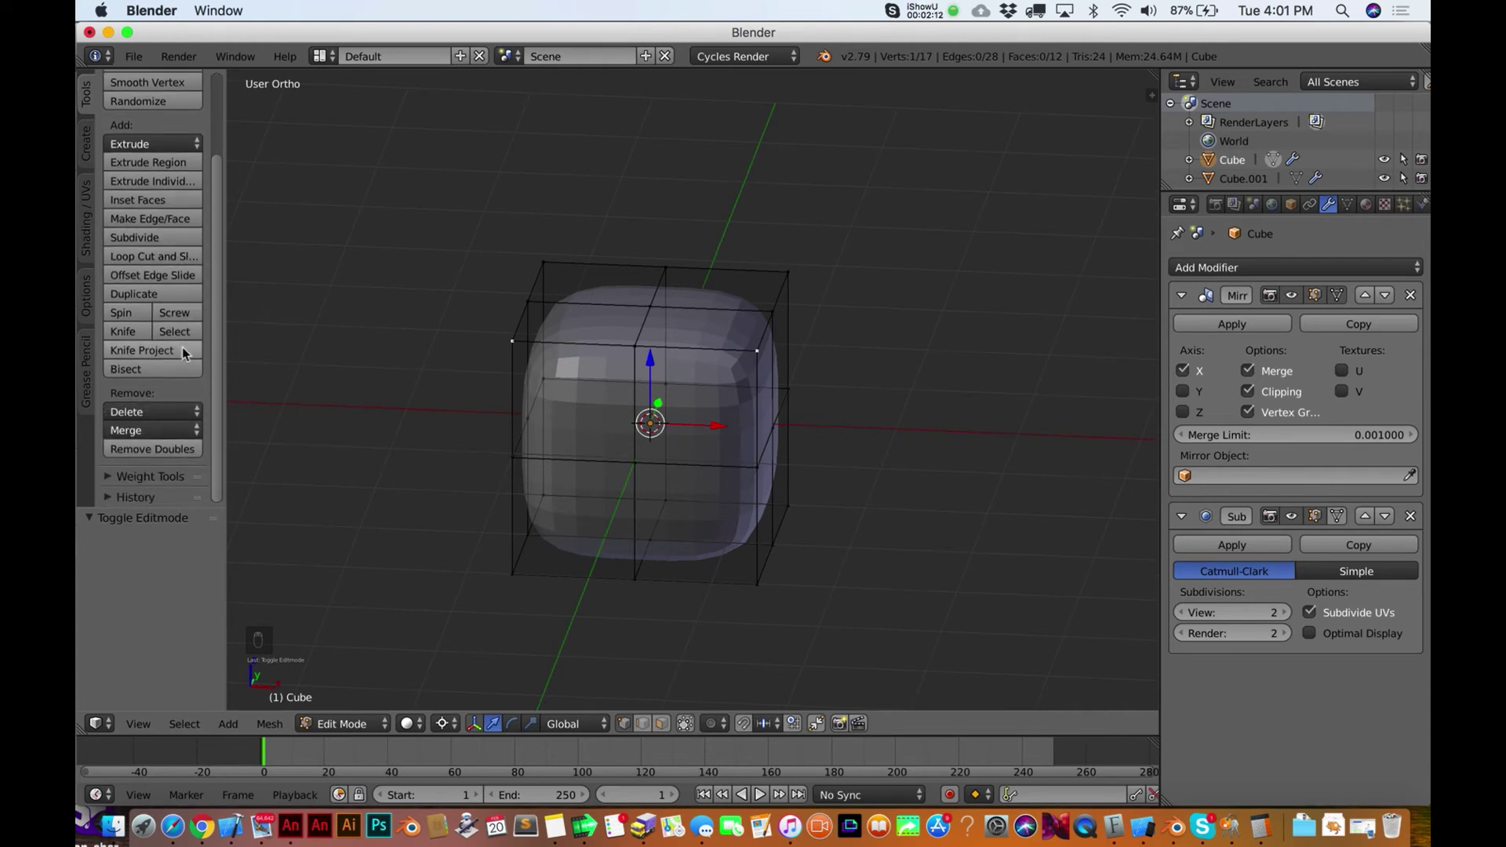
{"action": "key", "text": "Tab"}
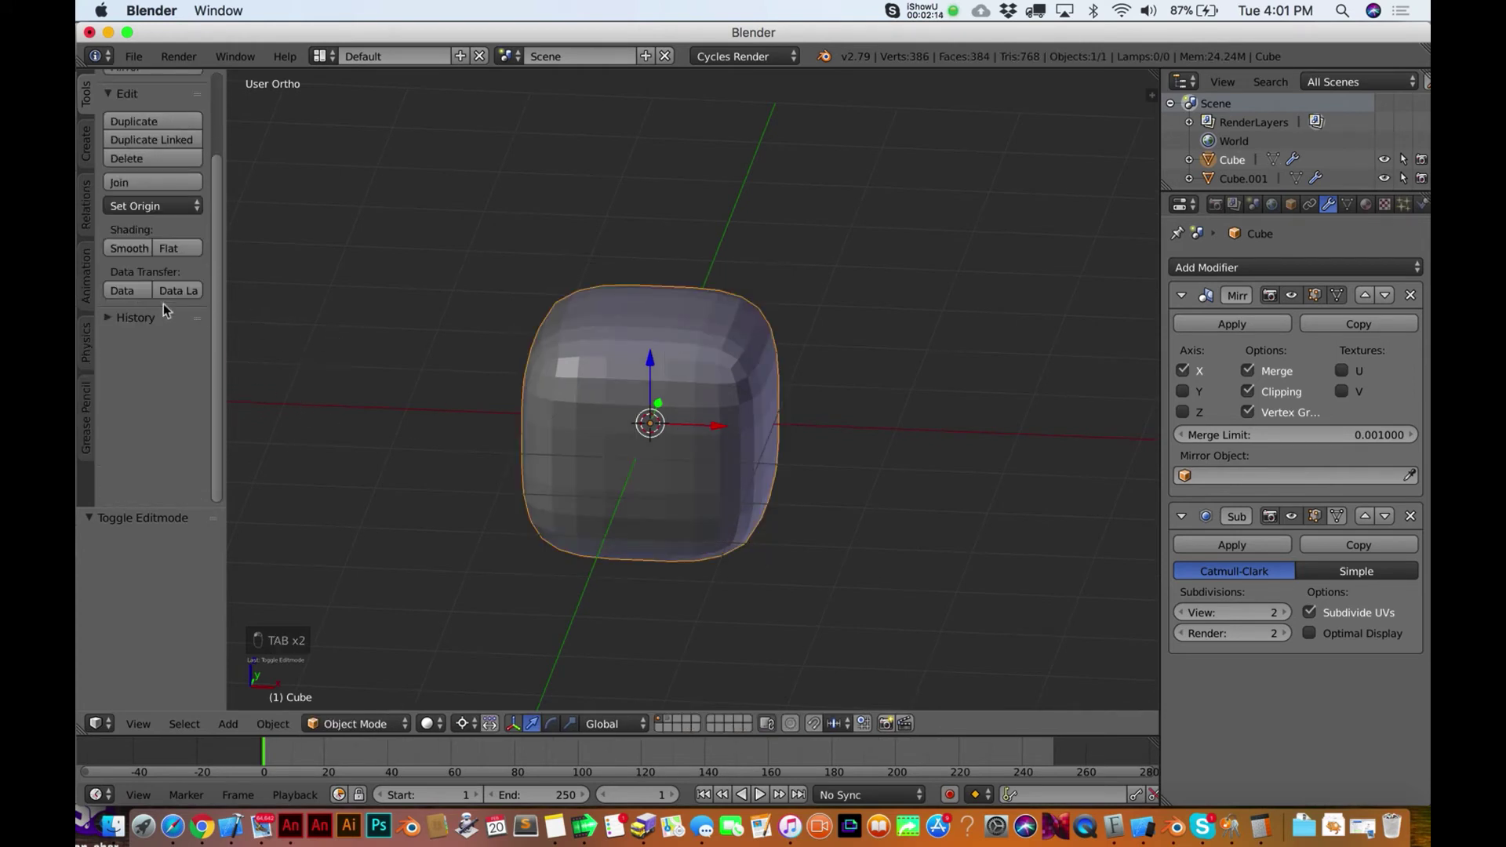
{"action": "left_click", "coordinate": [130, 249]}
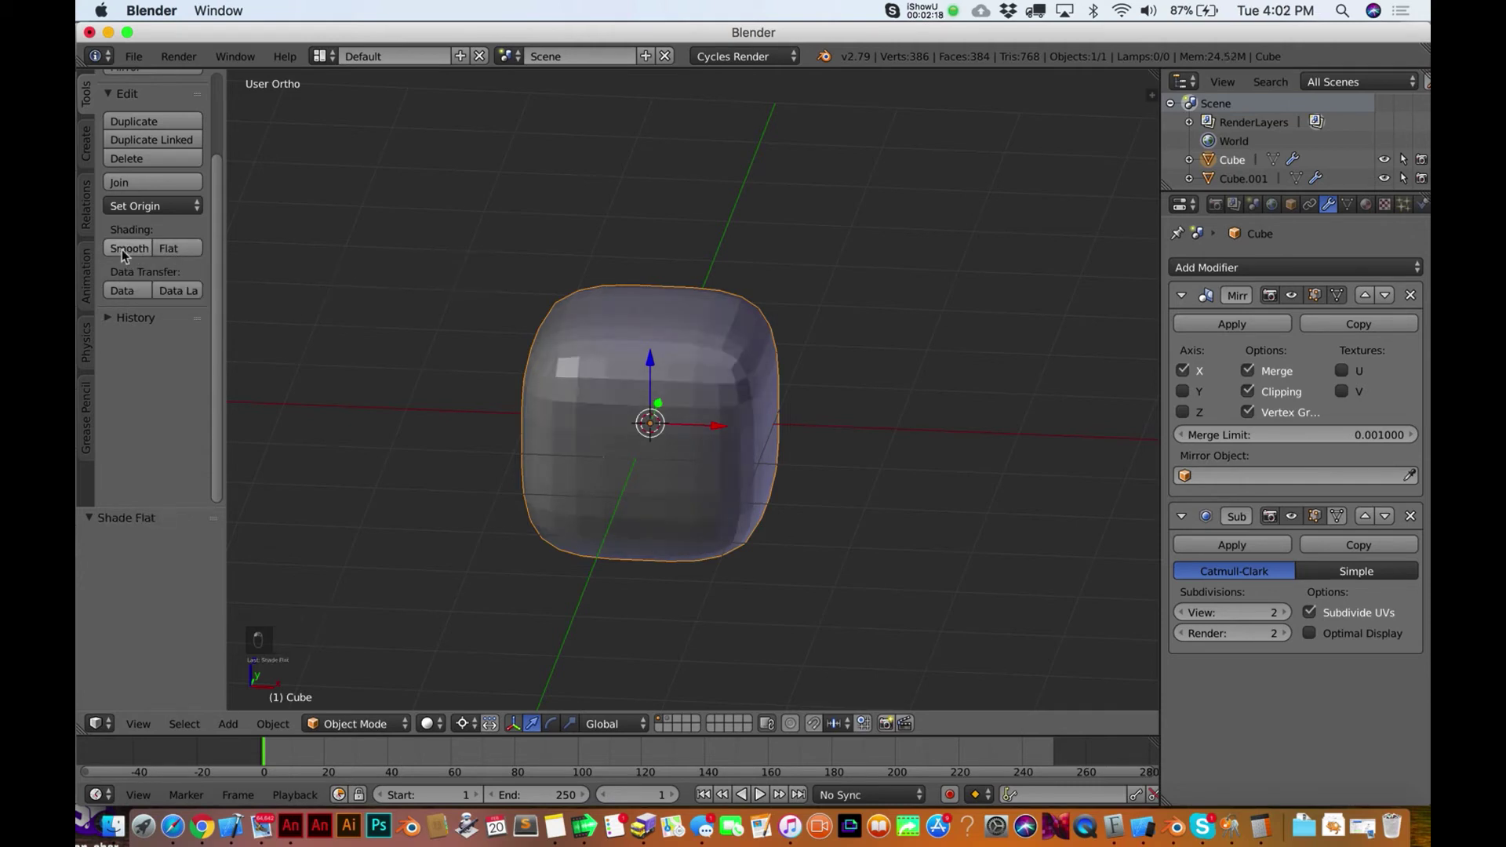
{"action": "left_click", "coordinate": [122, 249]}
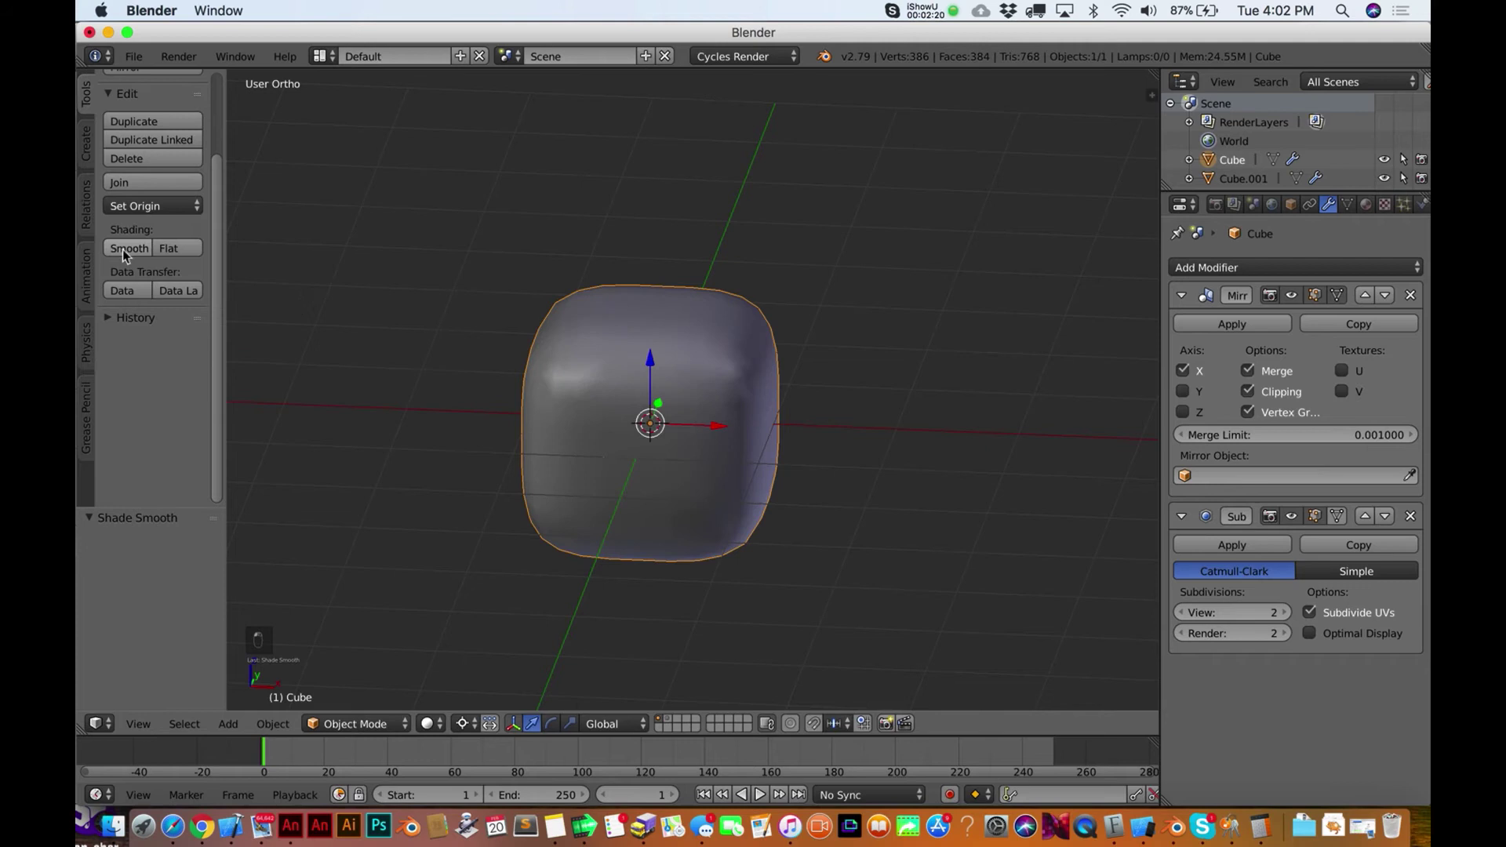
Switch the smoothed cube to Edit Mode in front orthographic view
{"action": "scroll", "coordinate": [651, 555], "scroll_direction": "down", "scroll_amount": 5}
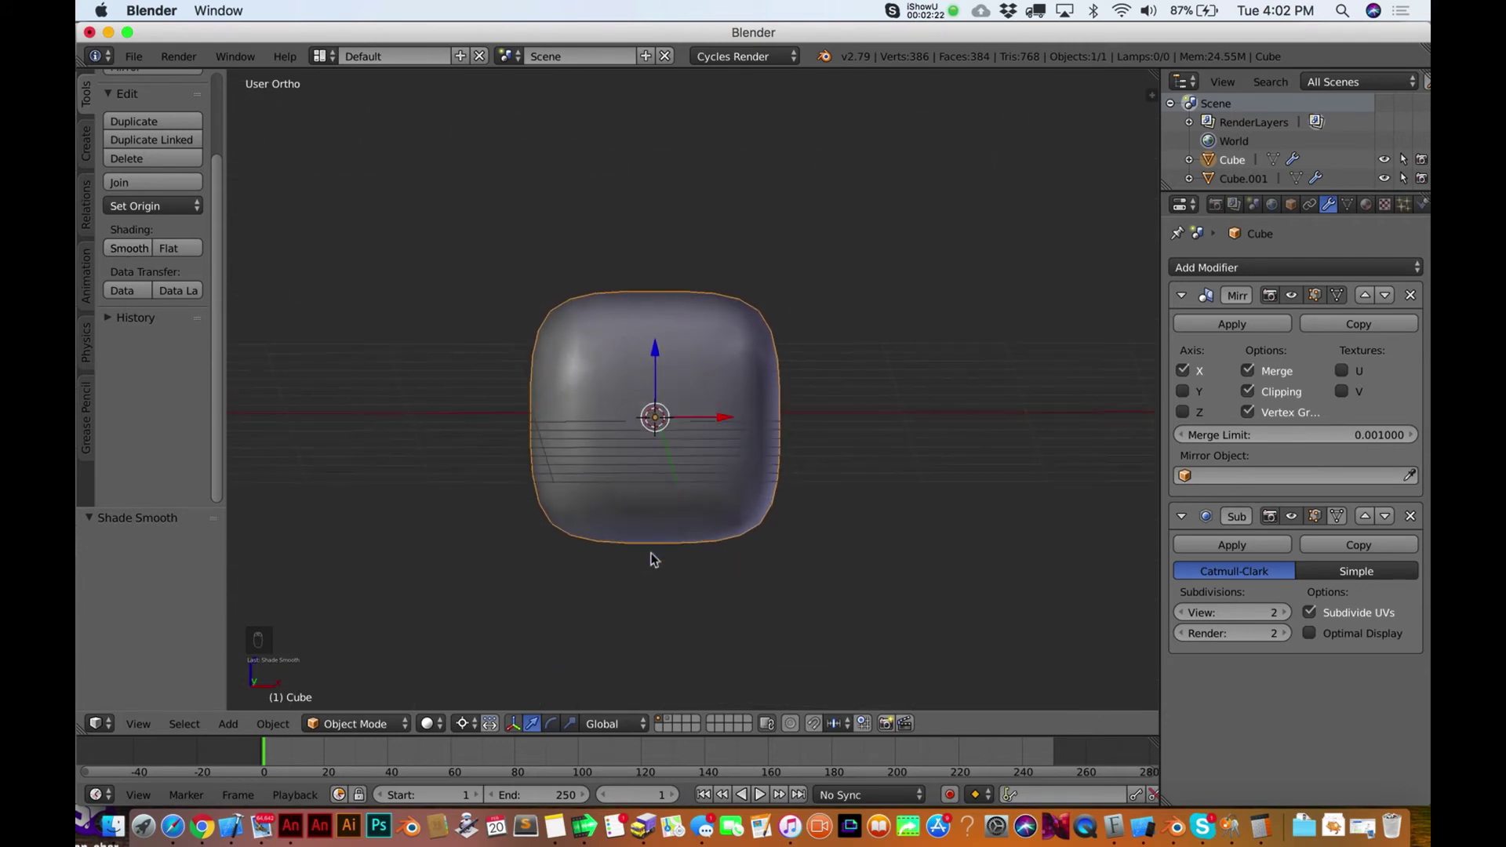
{"action": "middle_click_drag", "start_coordinate": [653, 559], "coordinate": [650, 525]}
{"action": "key", "text": "Tab"}
{"action": "key", "text": "KP_1"}
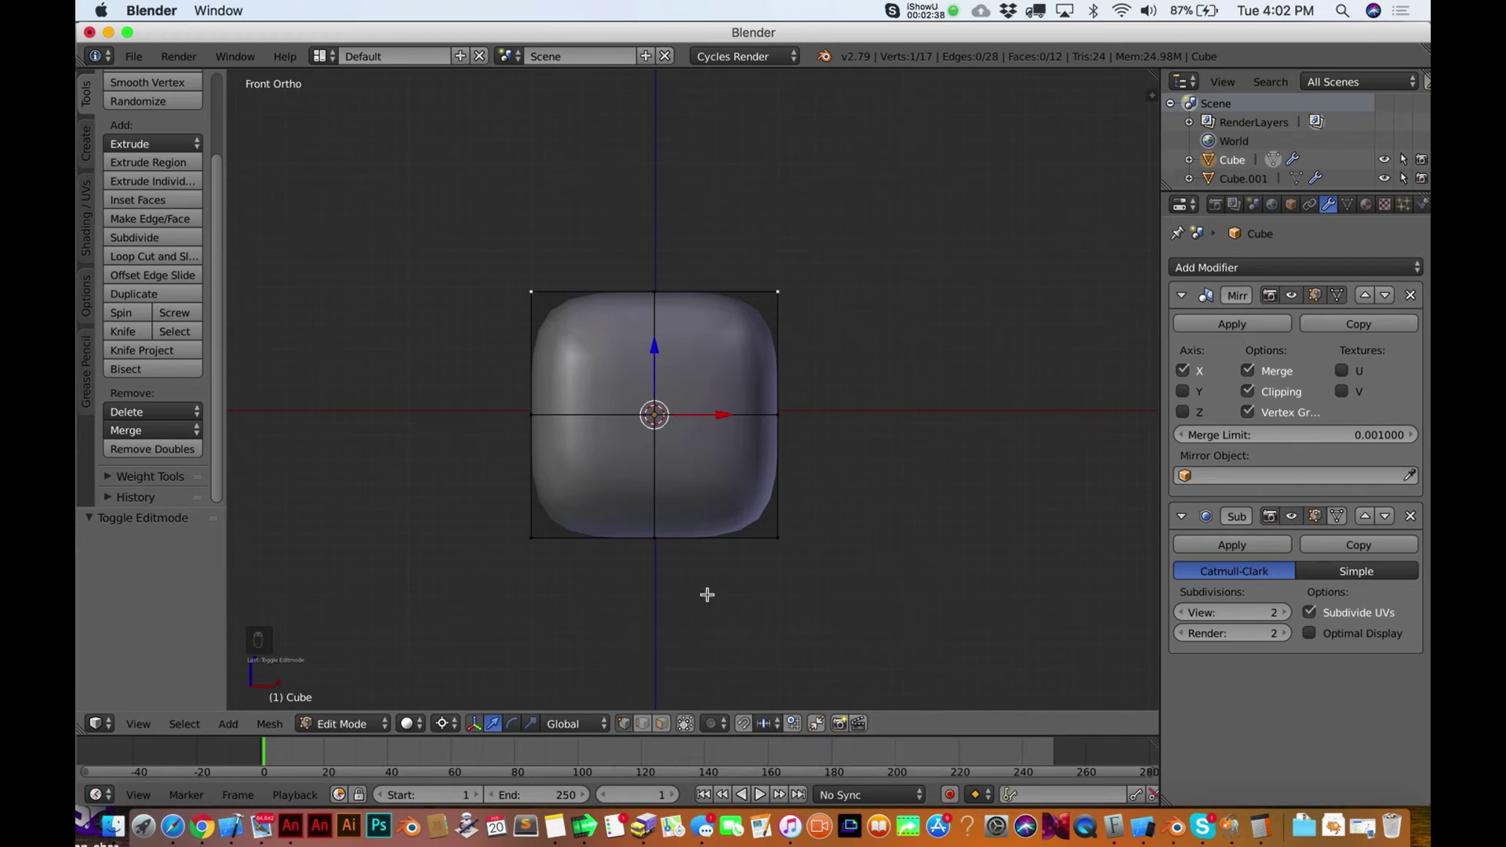
Try to extrude the box-selected bottom vertices, with the upper corner vertex still selected, about 0.8 downward, and undo the extrusion
{"action": "key", "text": "b"}
{"action": "left_click_drag", "start_coordinate": [831, 618], "coordinate": [621, 523]}
{"action": "key", "text": "e"}
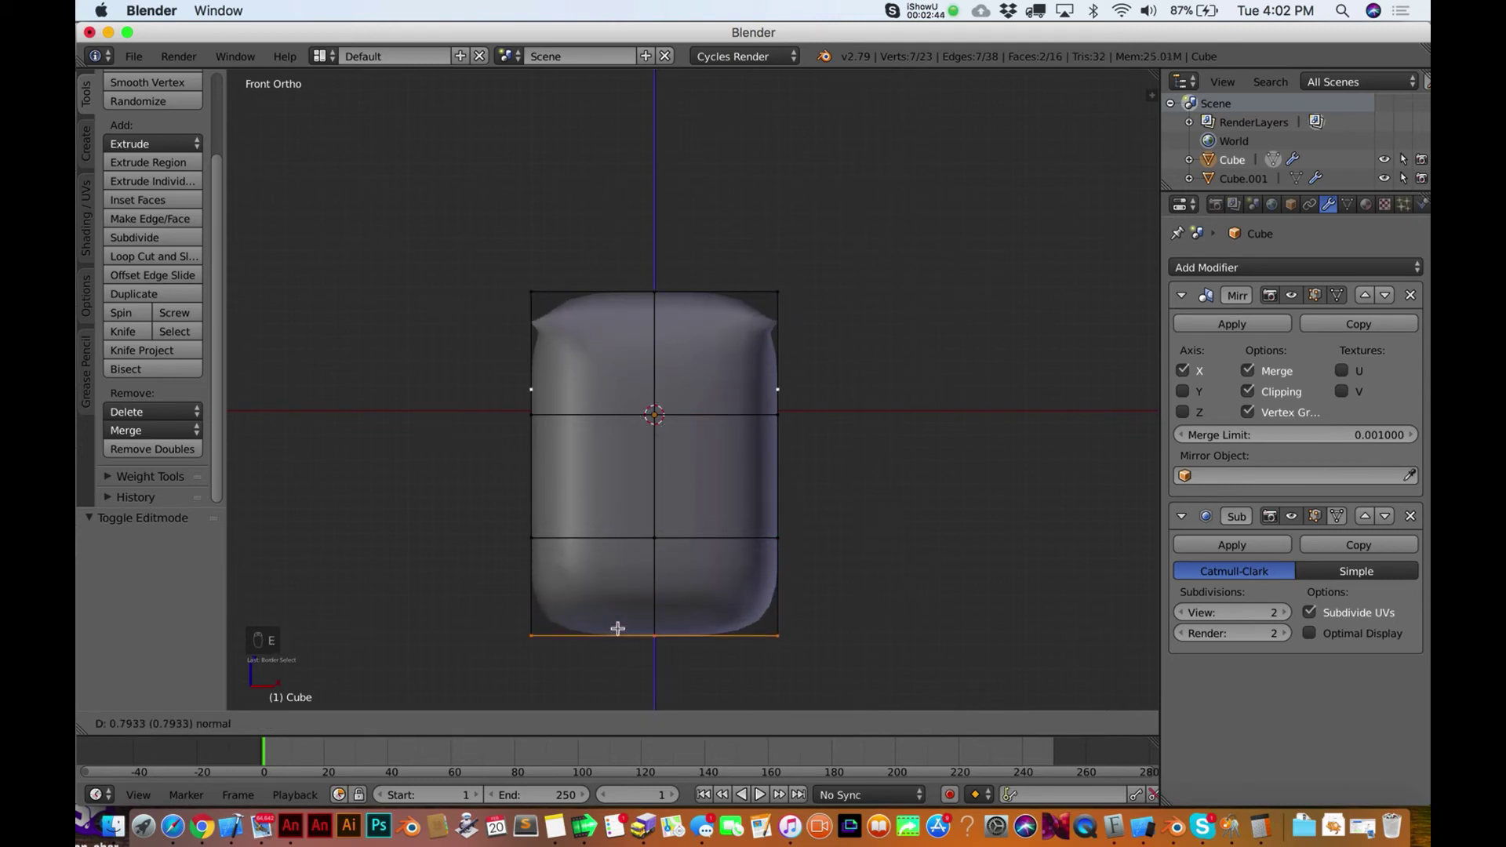
{"action": "left_click", "coordinate": [616, 633]}
{"action": "key", "text": "super+z"}
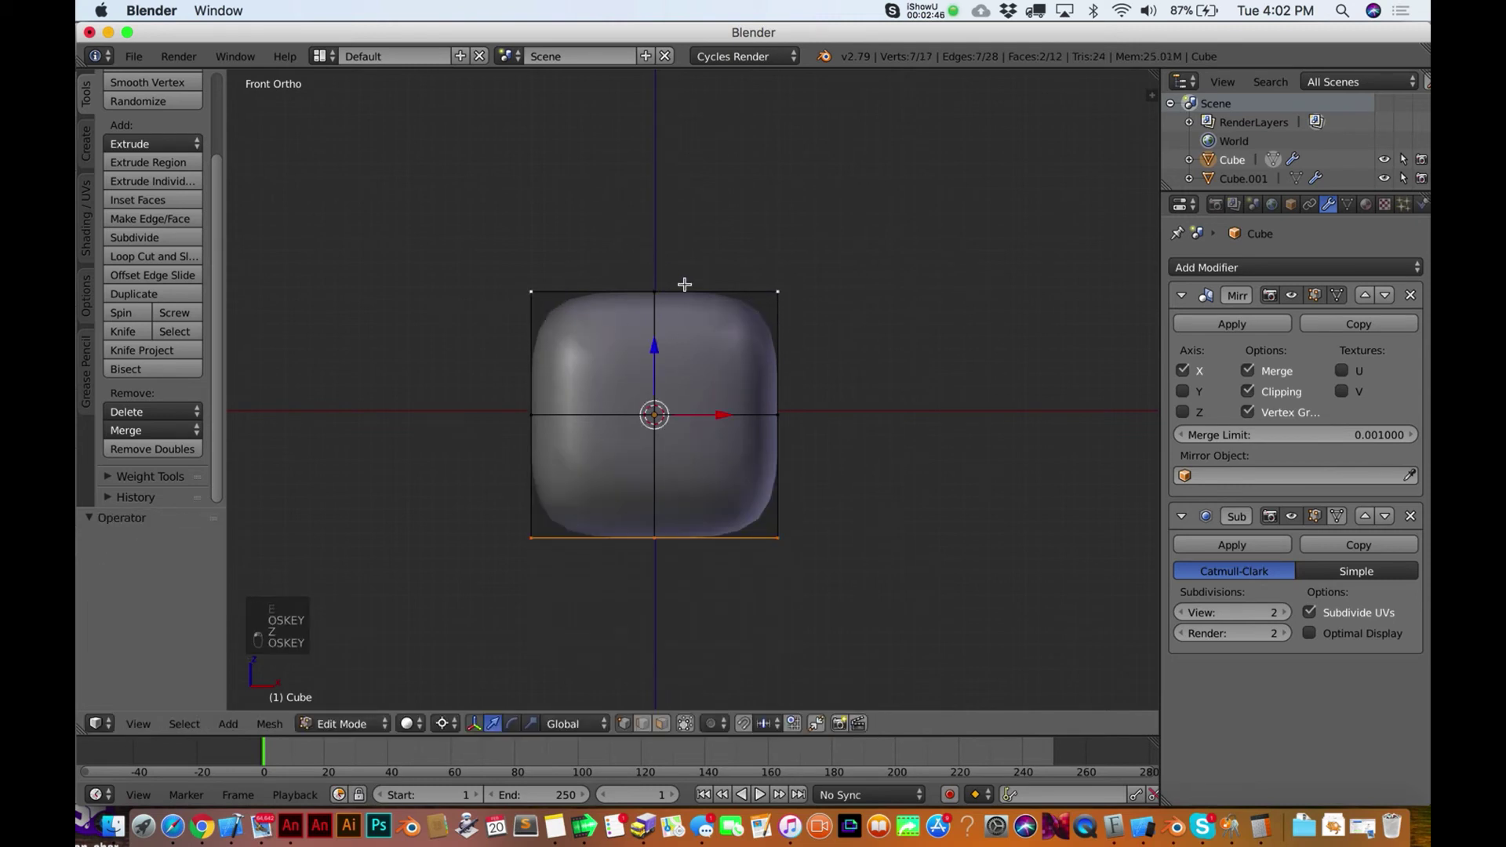
Clear the selection, box-select only the cube's bottom vertices and extrude them about 0.870 downward
{"action": "key", "text": "a"}
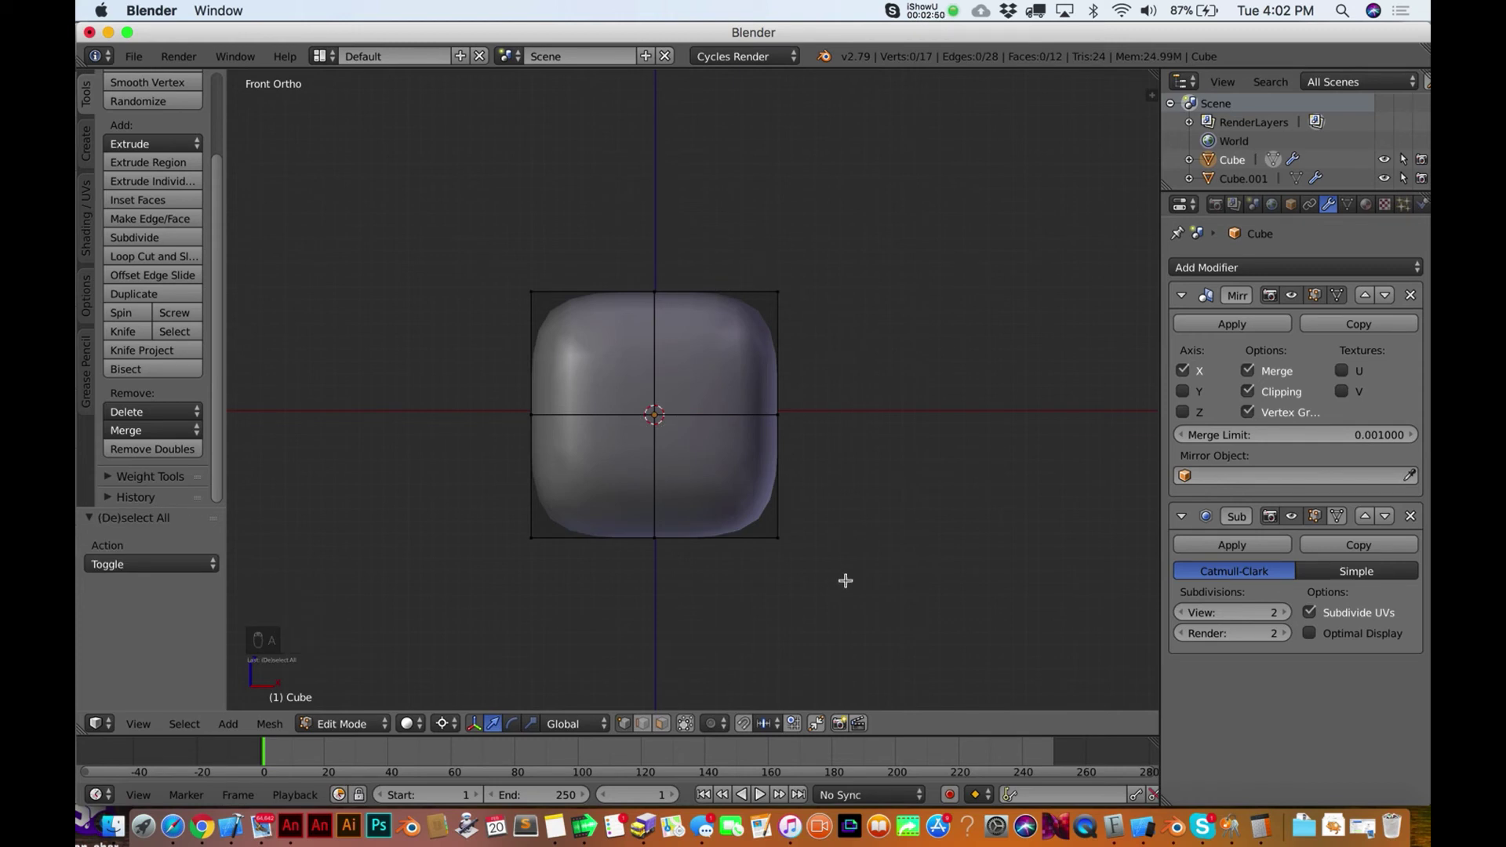
{"action": "key", "text": "b"}
{"action": "left_click_drag", "start_coordinate": [844, 581], "coordinate": [608, 525]}
{"action": "key", "text": "e"}
{"action": "left_click", "coordinate": [604, 634]}
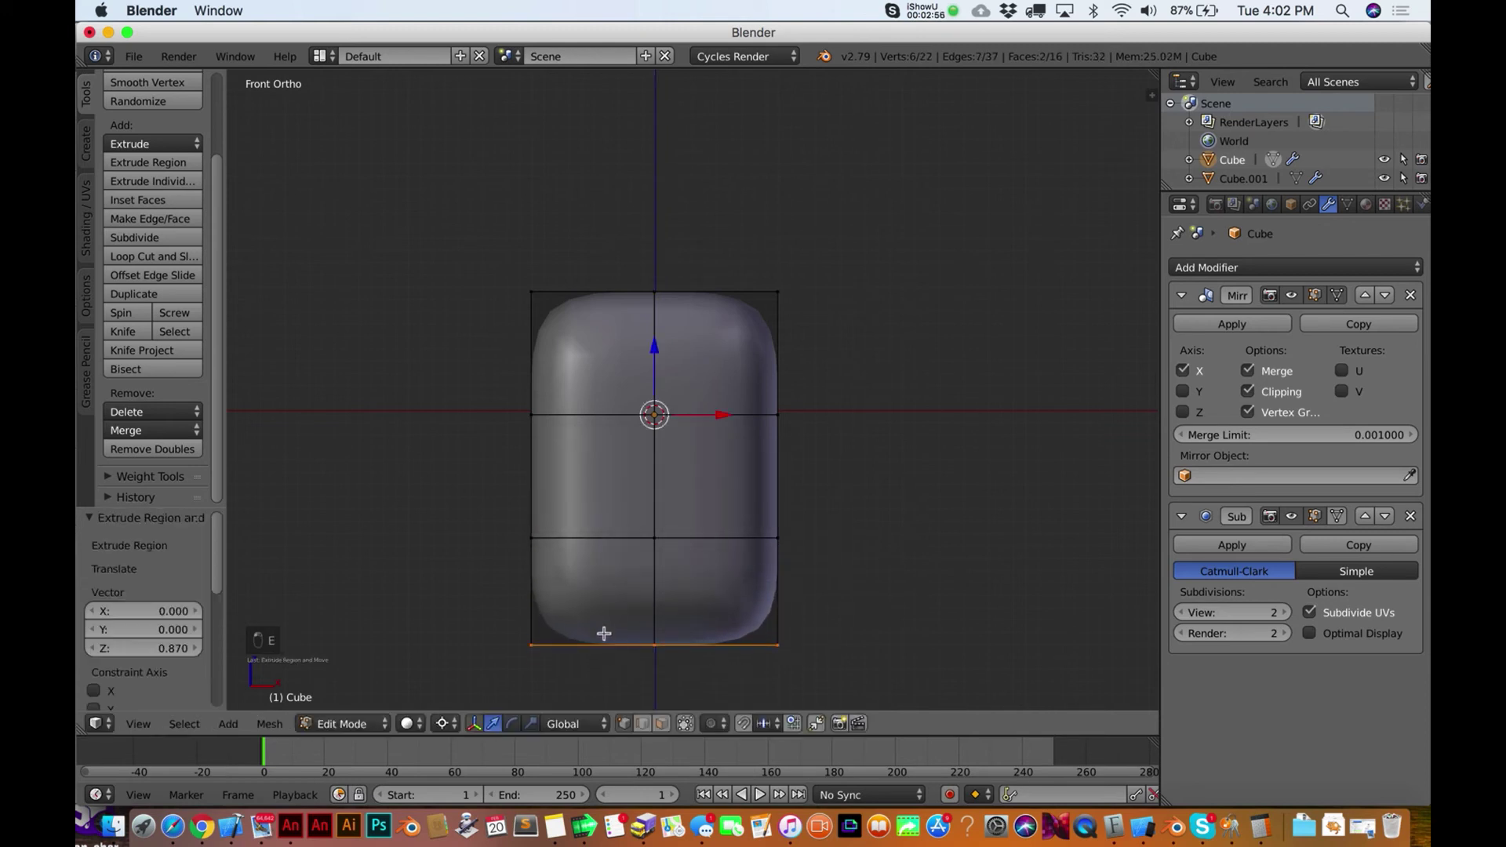
Extrude the bottom faces a second time, about 1.152 downward
{"action": "scroll", "coordinate": [604, 634], "scroll_direction": "down", "scroll_amount": 4, "text": "shift"}
{"action": "key", "text": "e"}
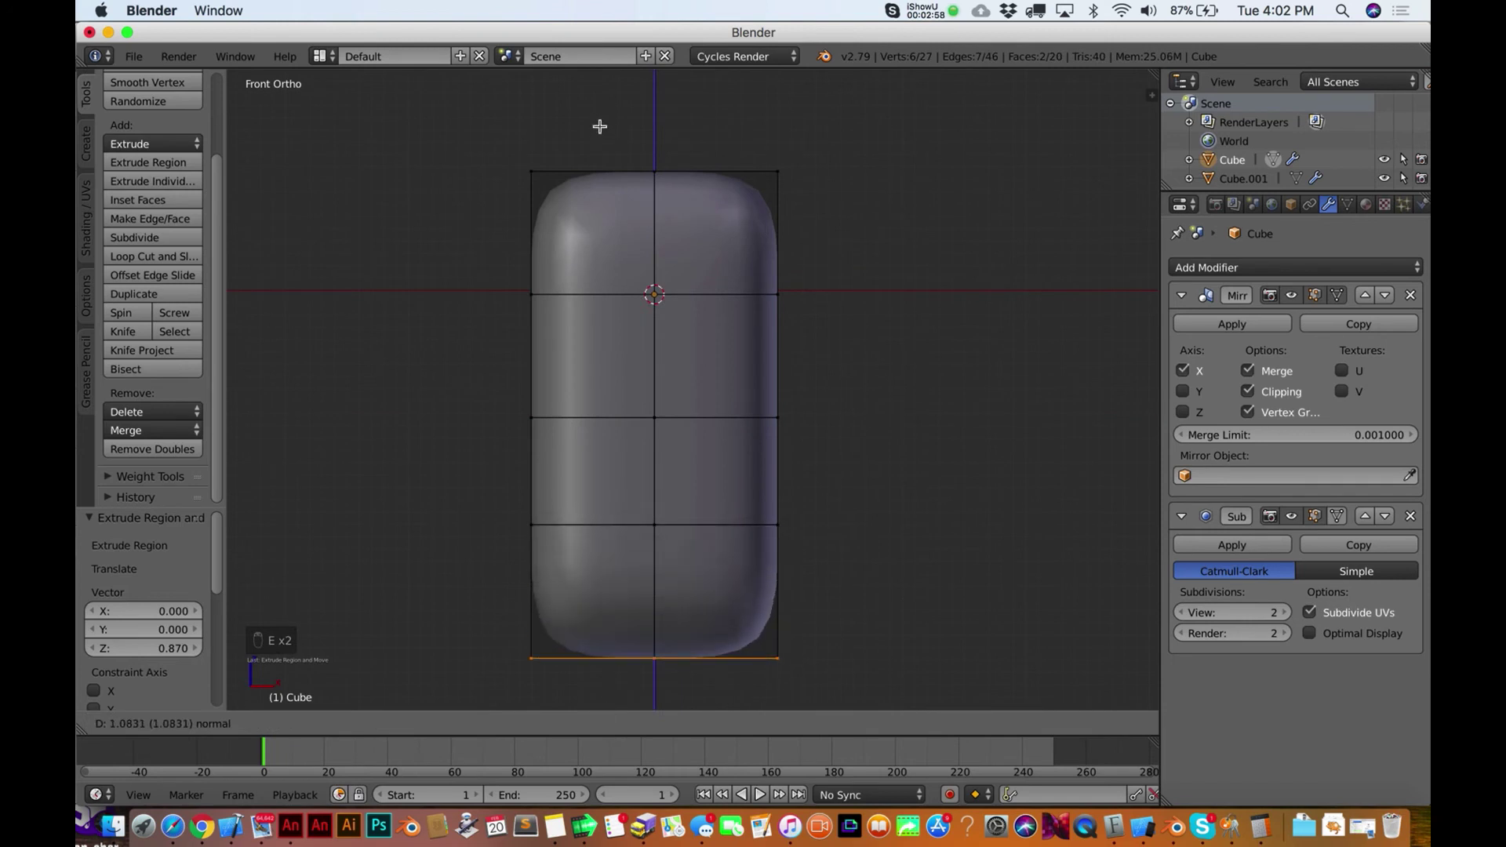
{"action": "left_click", "coordinate": [601, 140]}
Add one horizontal loop cut around the first extruded section, sliding it slightly below the section's middle
{"action": "scroll", "coordinate": [813, 346], "scroll_direction": "right", "scroll_amount": 5}
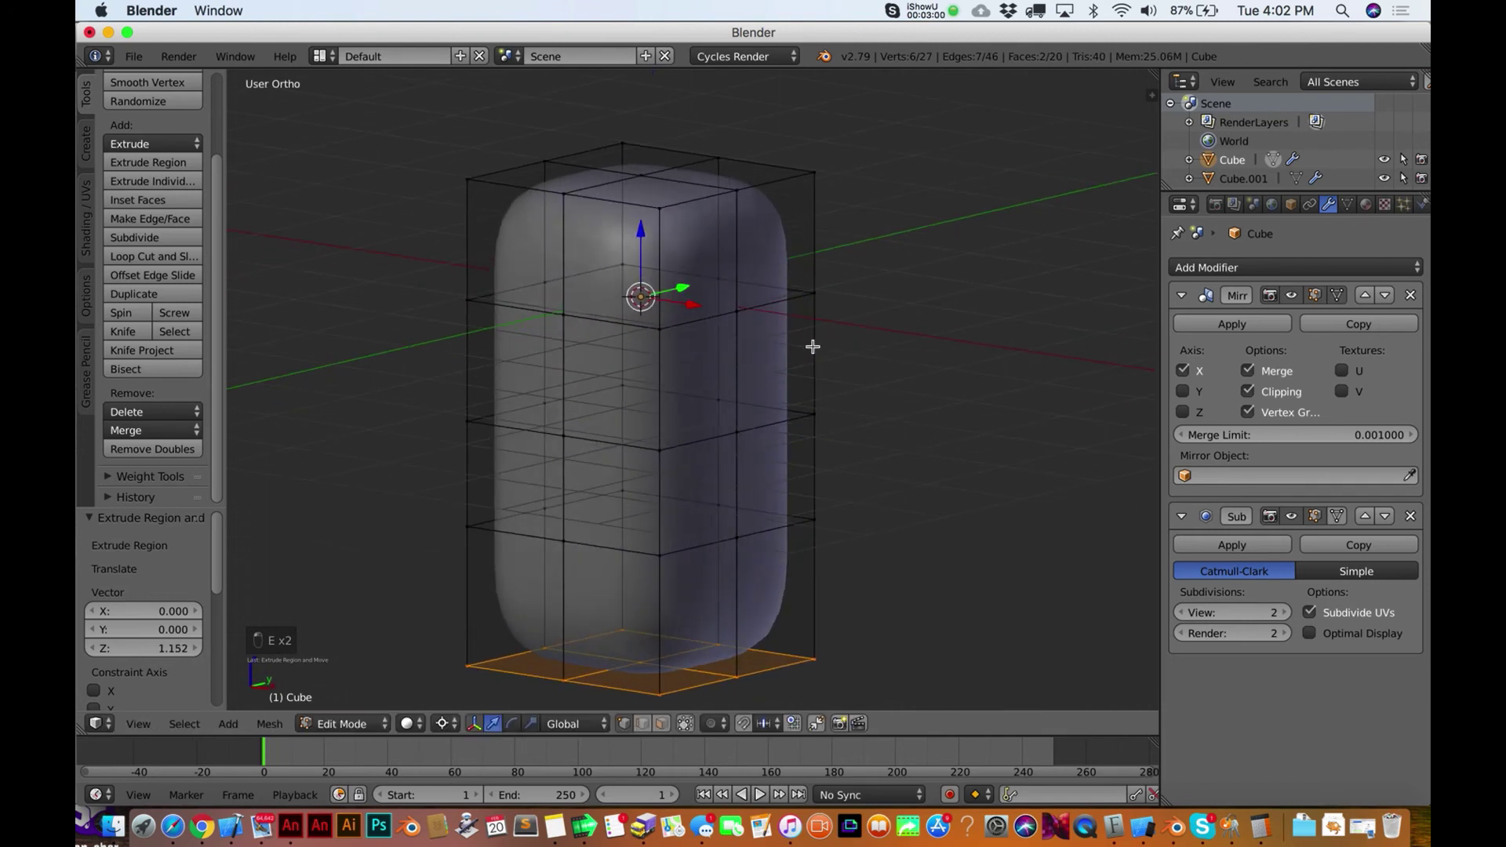
{"action": "scroll", "coordinate": [813, 347], "scroll_direction": "right", "scroll_amount": 3}
{"action": "scroll", "coordinate": [813, 347], "scroll_direction": "left", "scroll_amount": 2}
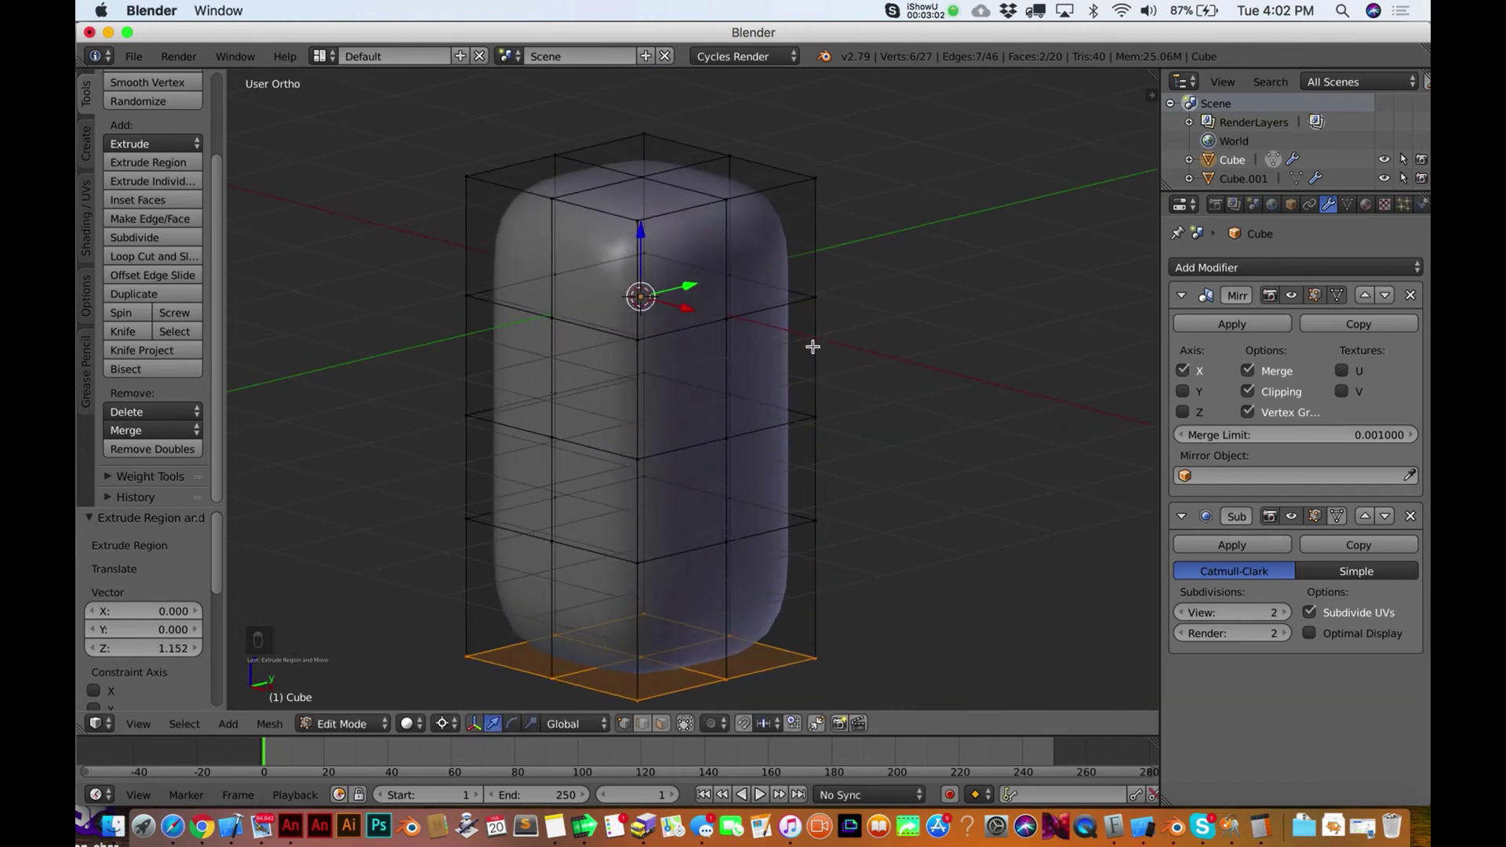
{"action": "scroll", "coordinate": [767, 507], "scroll_direction": "left", "scroll_amount": 5}
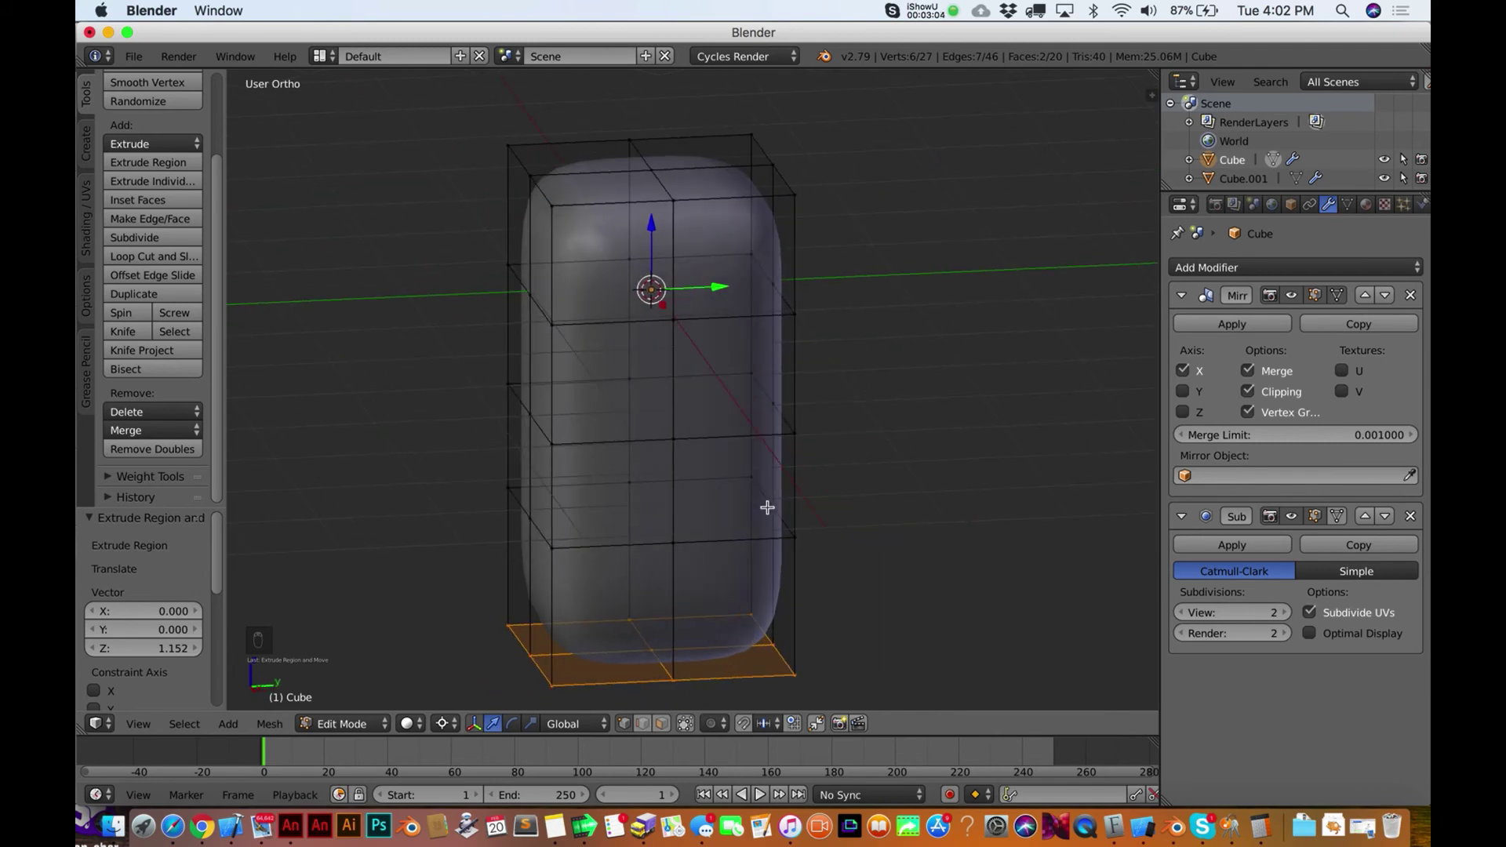
{"action": "scroll", "coordinate": [767, 508], "scroll_direction": "left", "scroll_amount": 5}
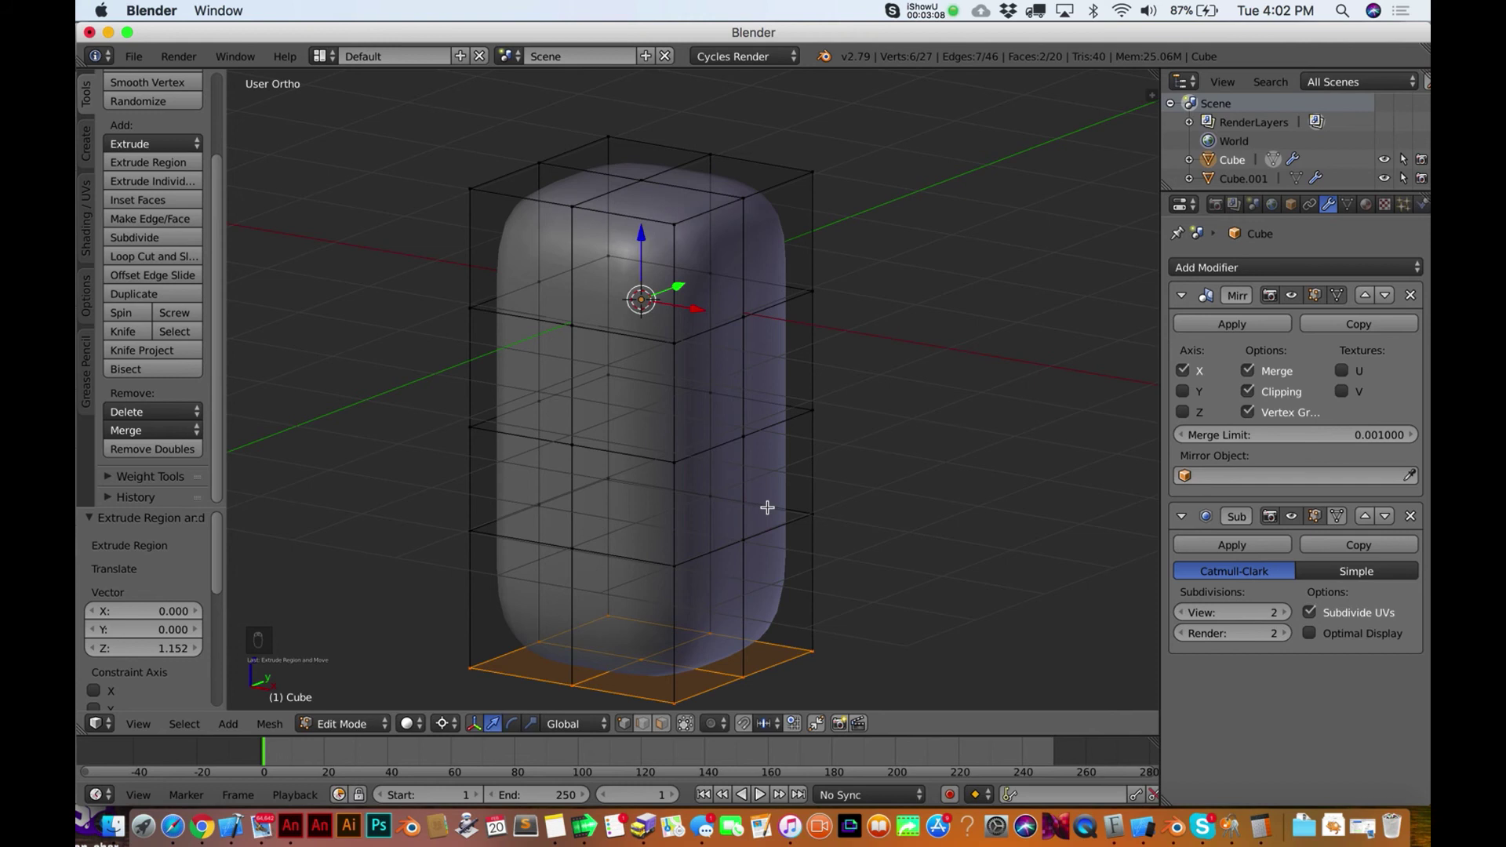
{"action": "key", "text": "ctrl+r"}
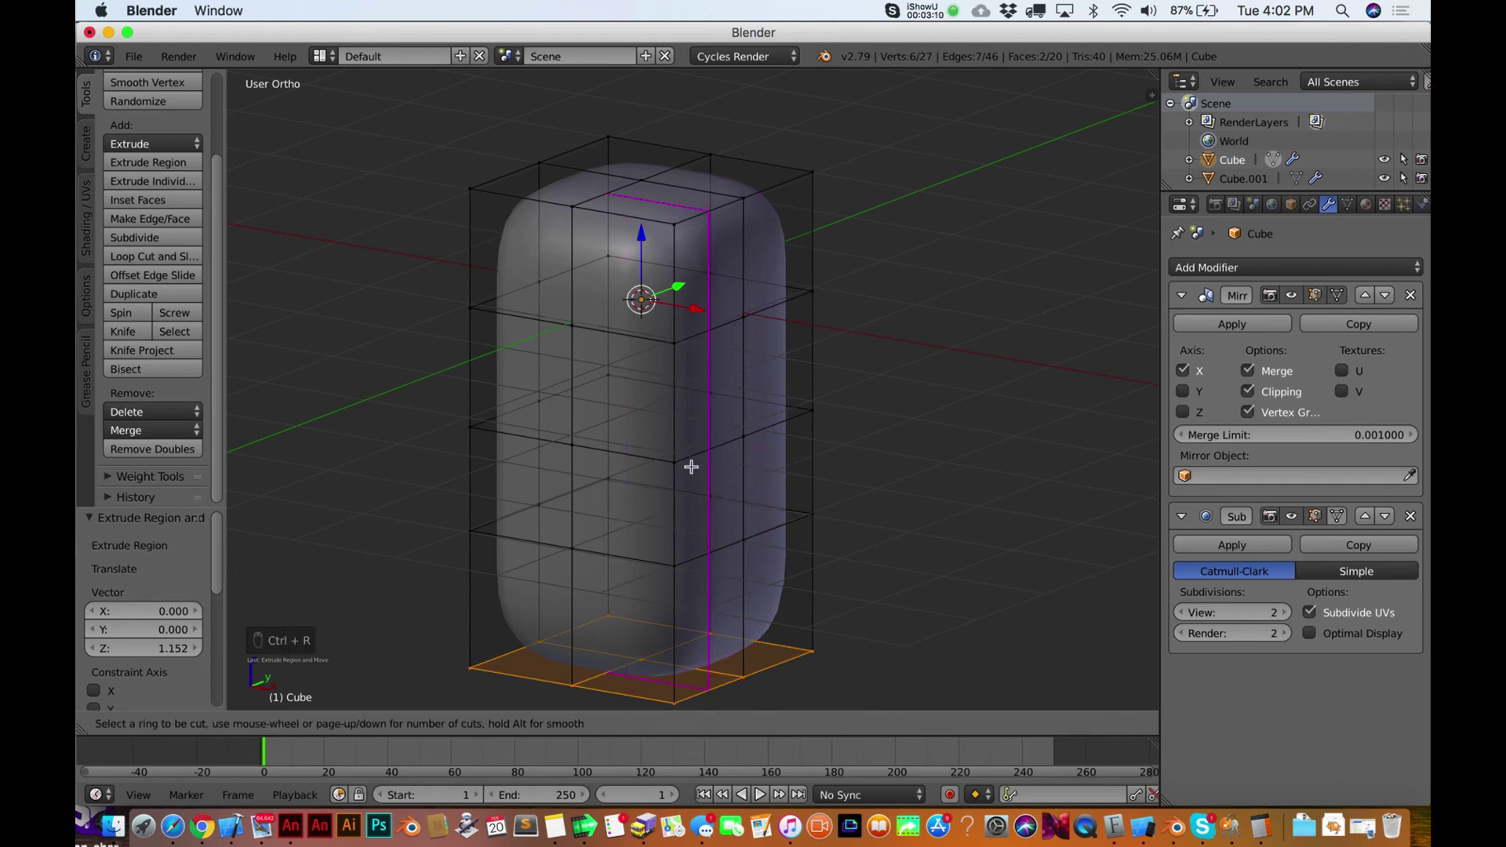
{"action": "left_click", "coordinate": [699, 476]}
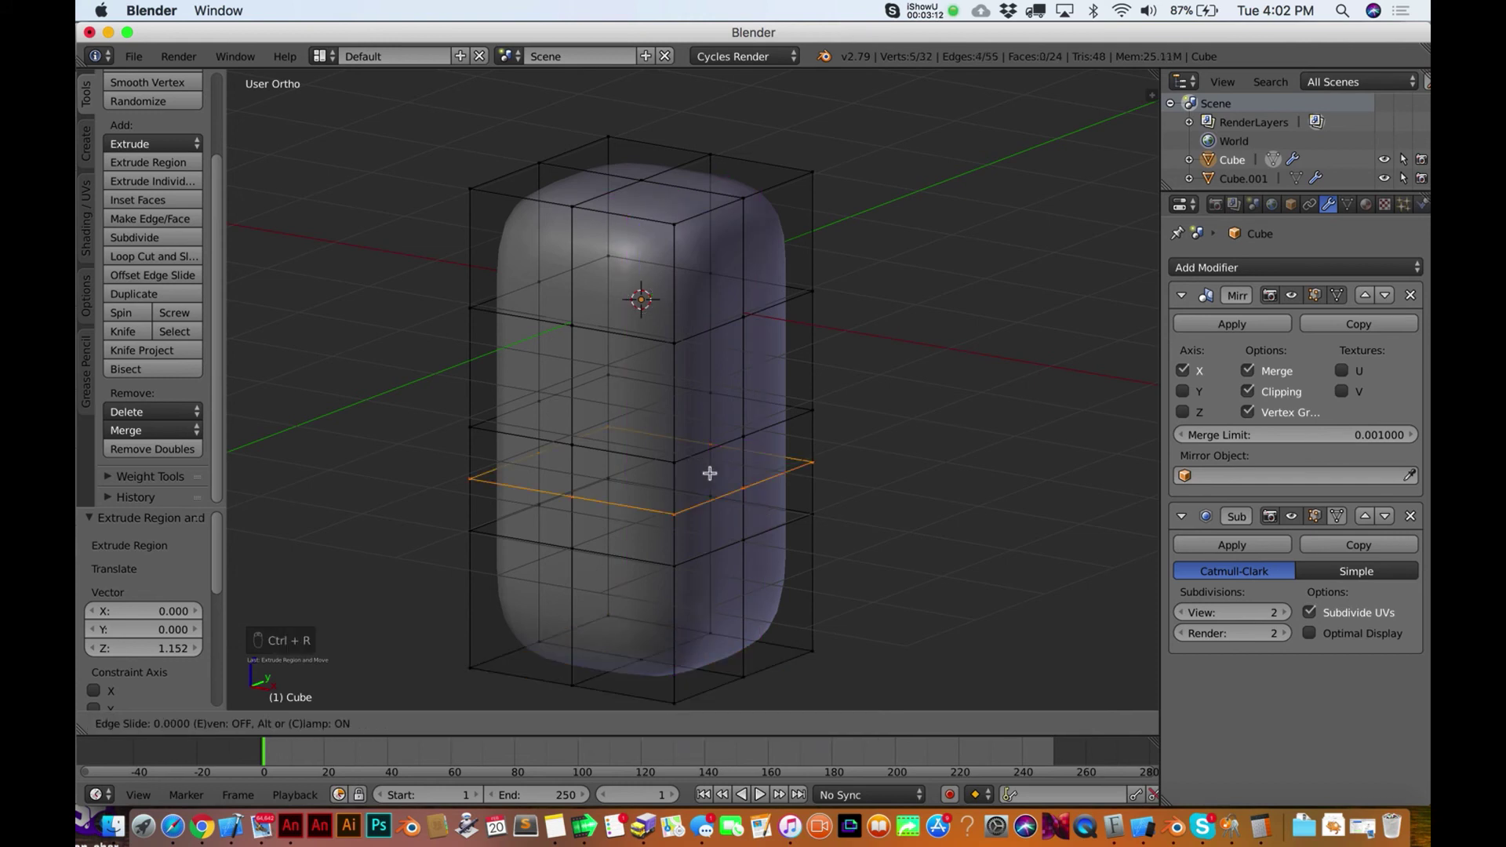
{"action": "left_click", "coordinate": [701, 487]}
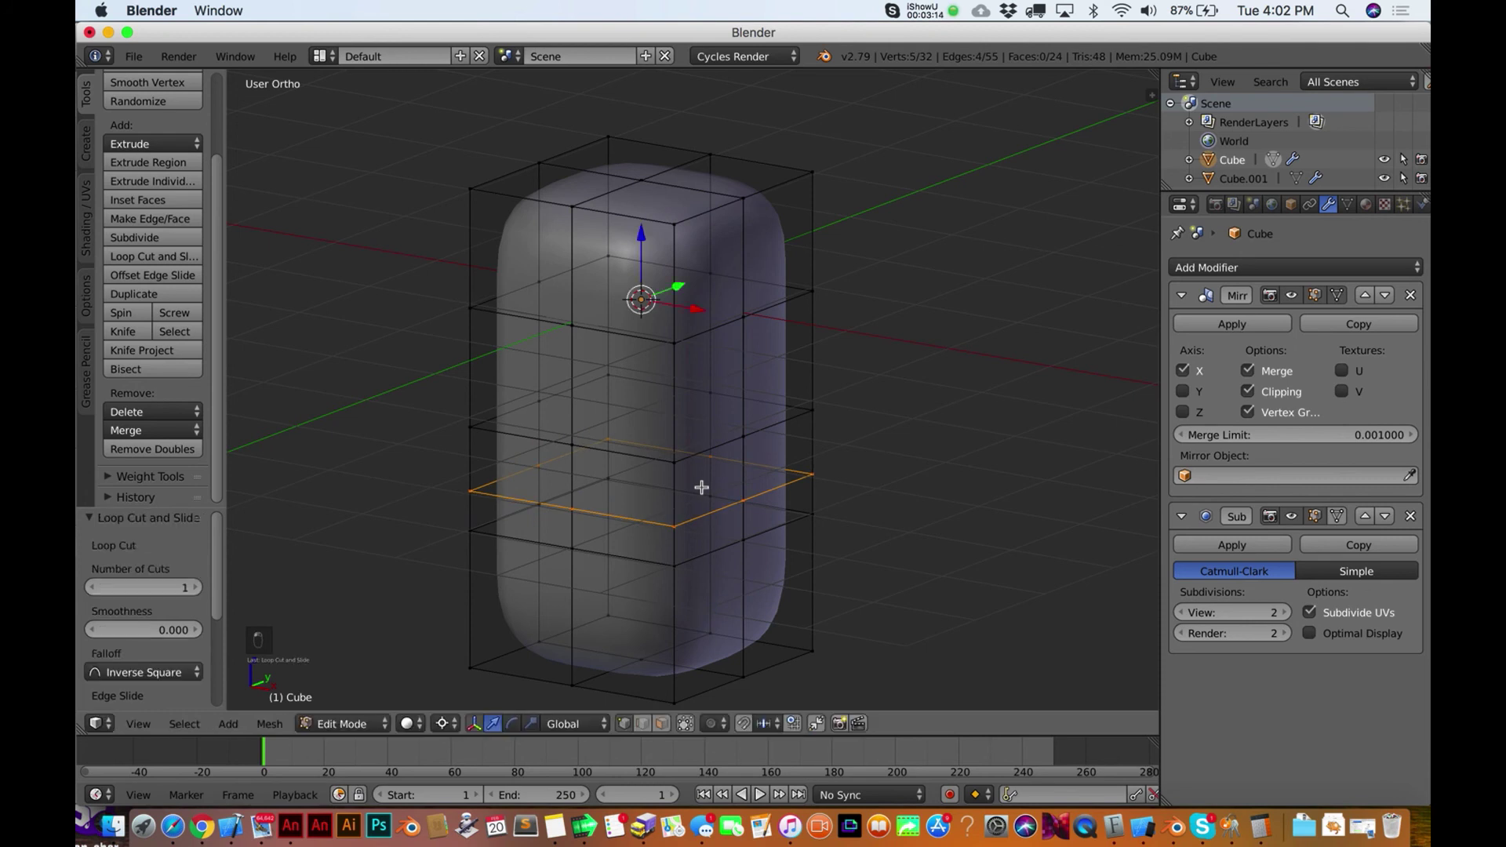
Add a centred vertical loop cut midway between the mirror plane and the outer side, and deselect everything
{"action": "key", "text": "ctrl+r"}
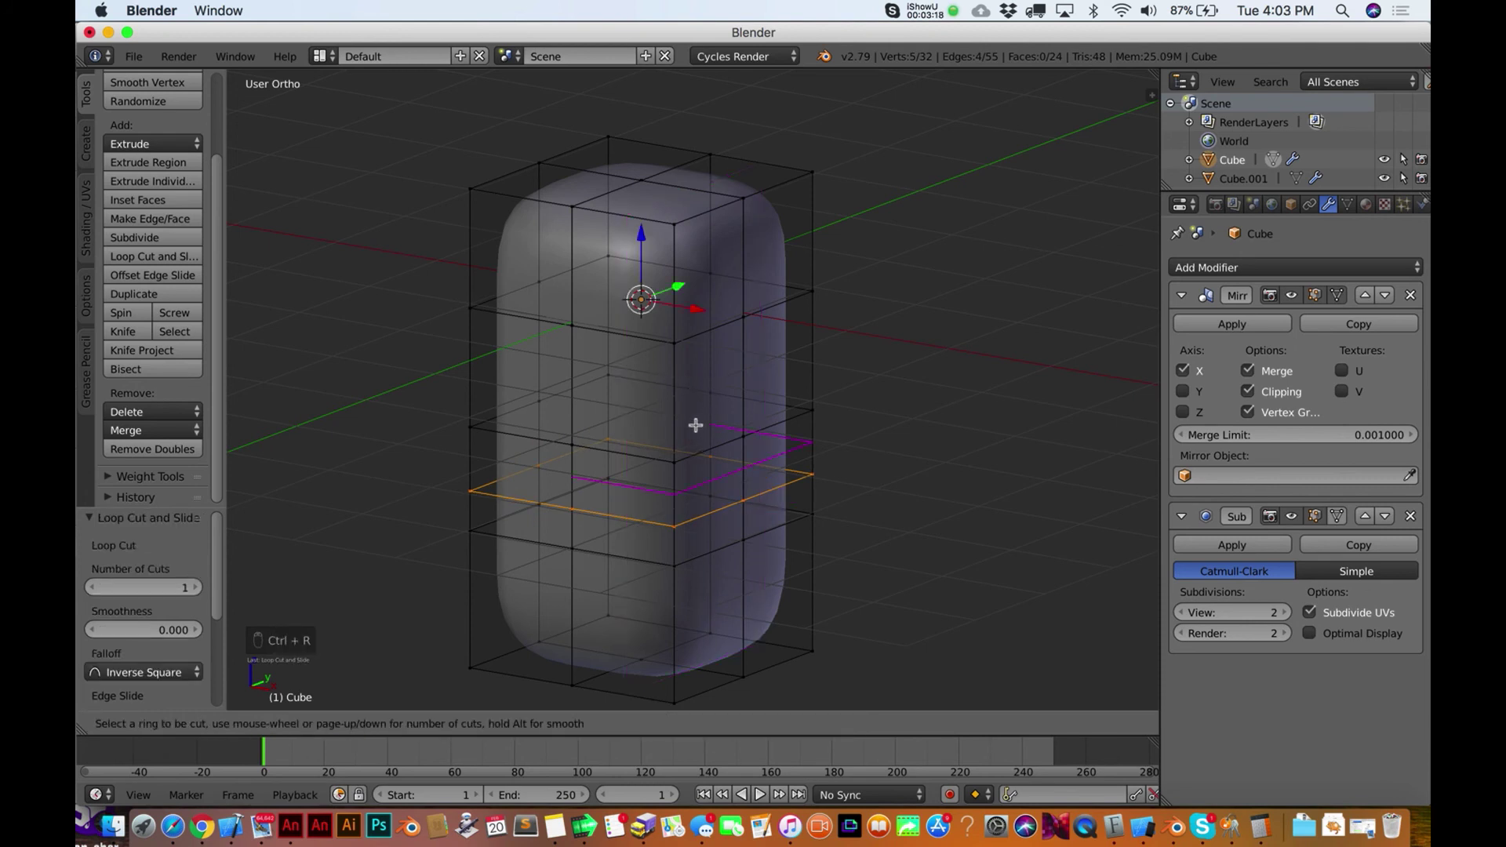
{"action": "left_click", "coordinate": [757, 403]}
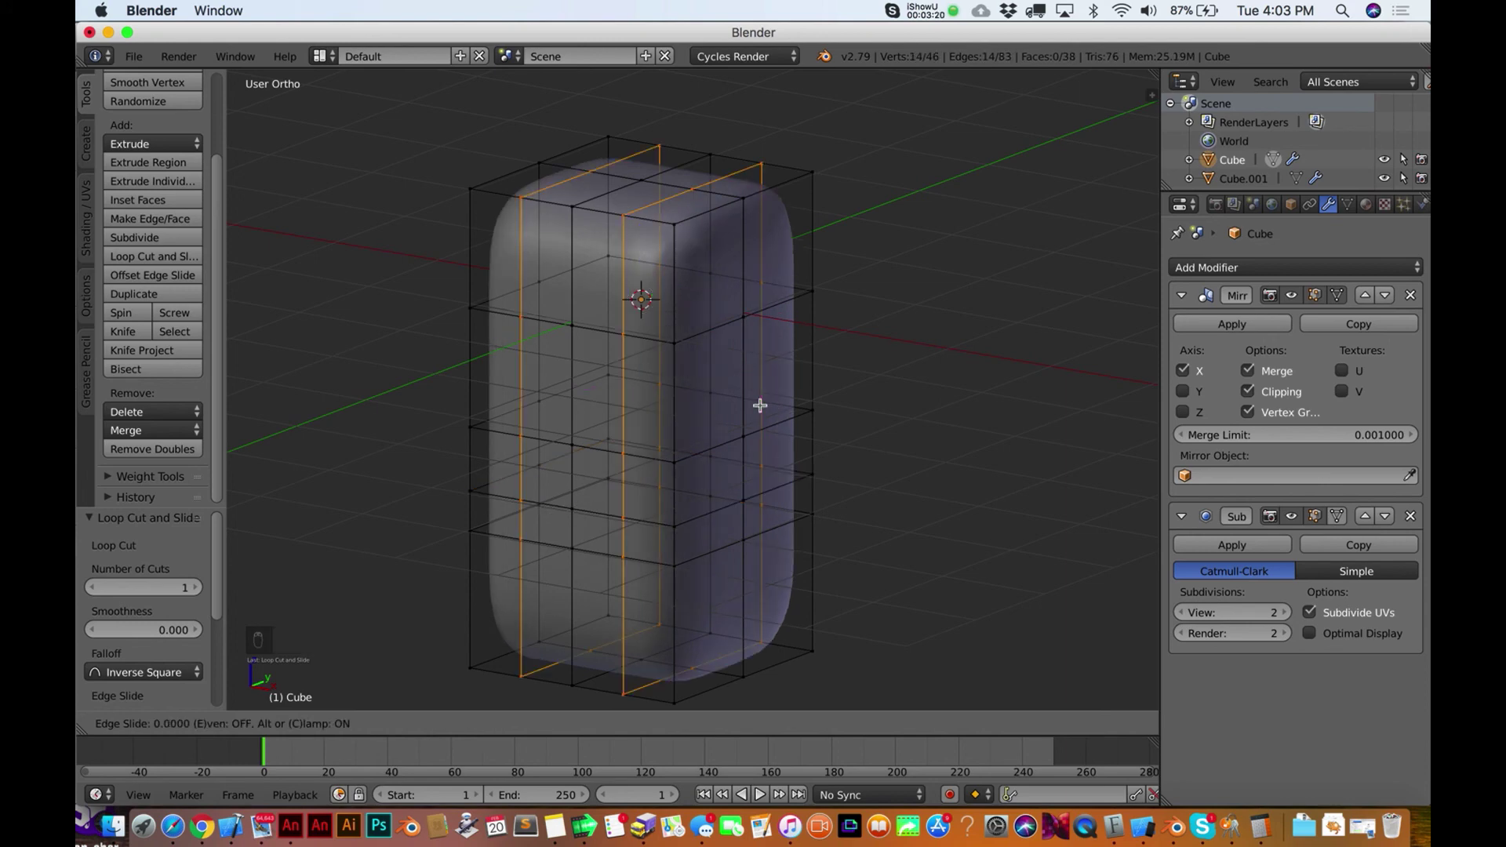
{"action": "right_click", "coordinate": [766, 370]}
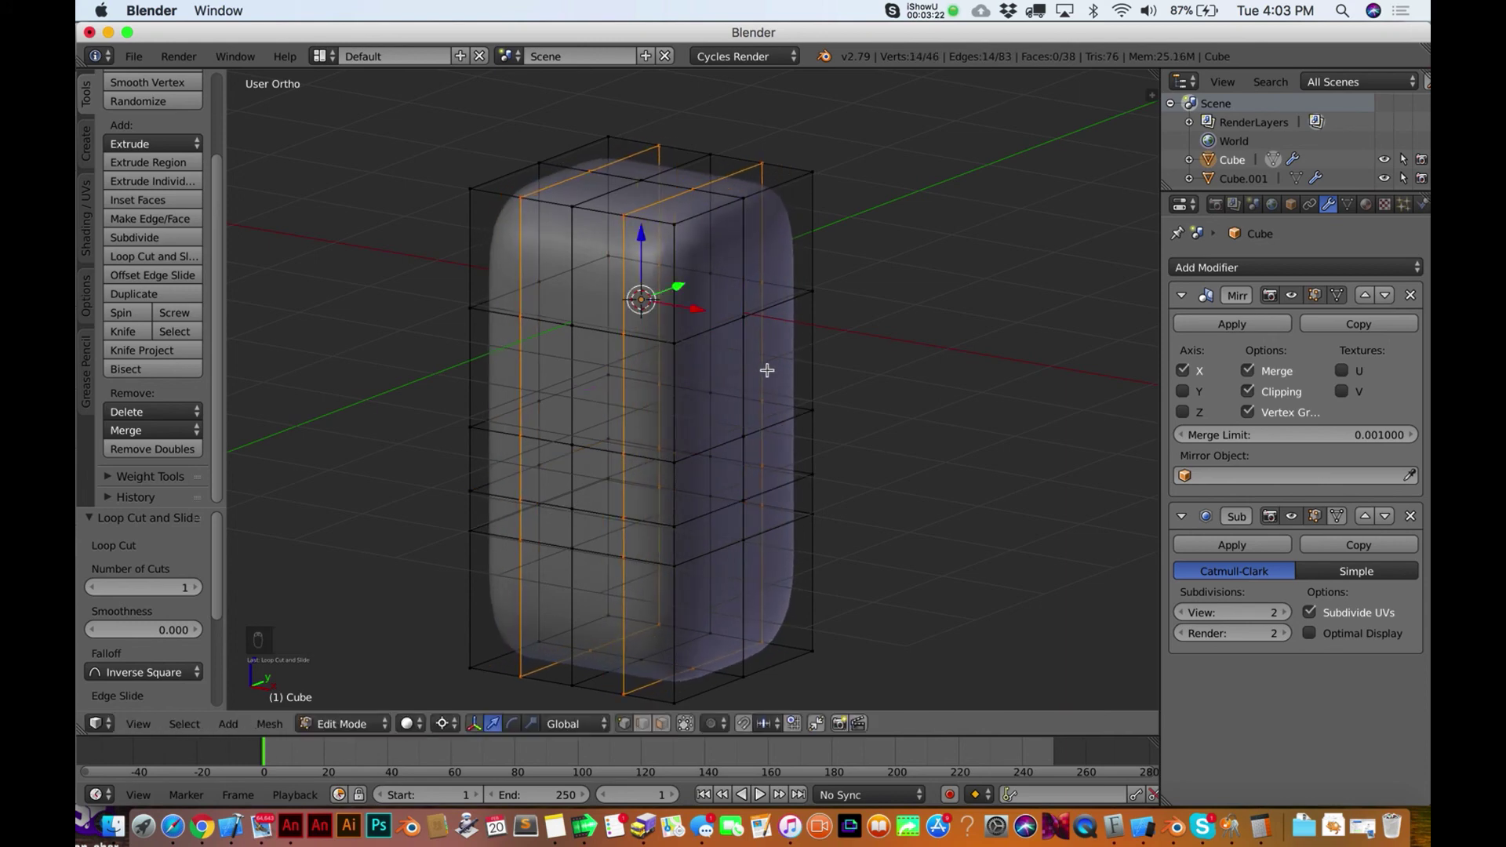
{"action": "scroll", "coordinate": [766, 370], "scroll_direction": "left", "scroll_amount": 3}
{"action": "scroll", "coordinate": [766, 371], "scroll_direction": "right", "scroll_amount": 8}
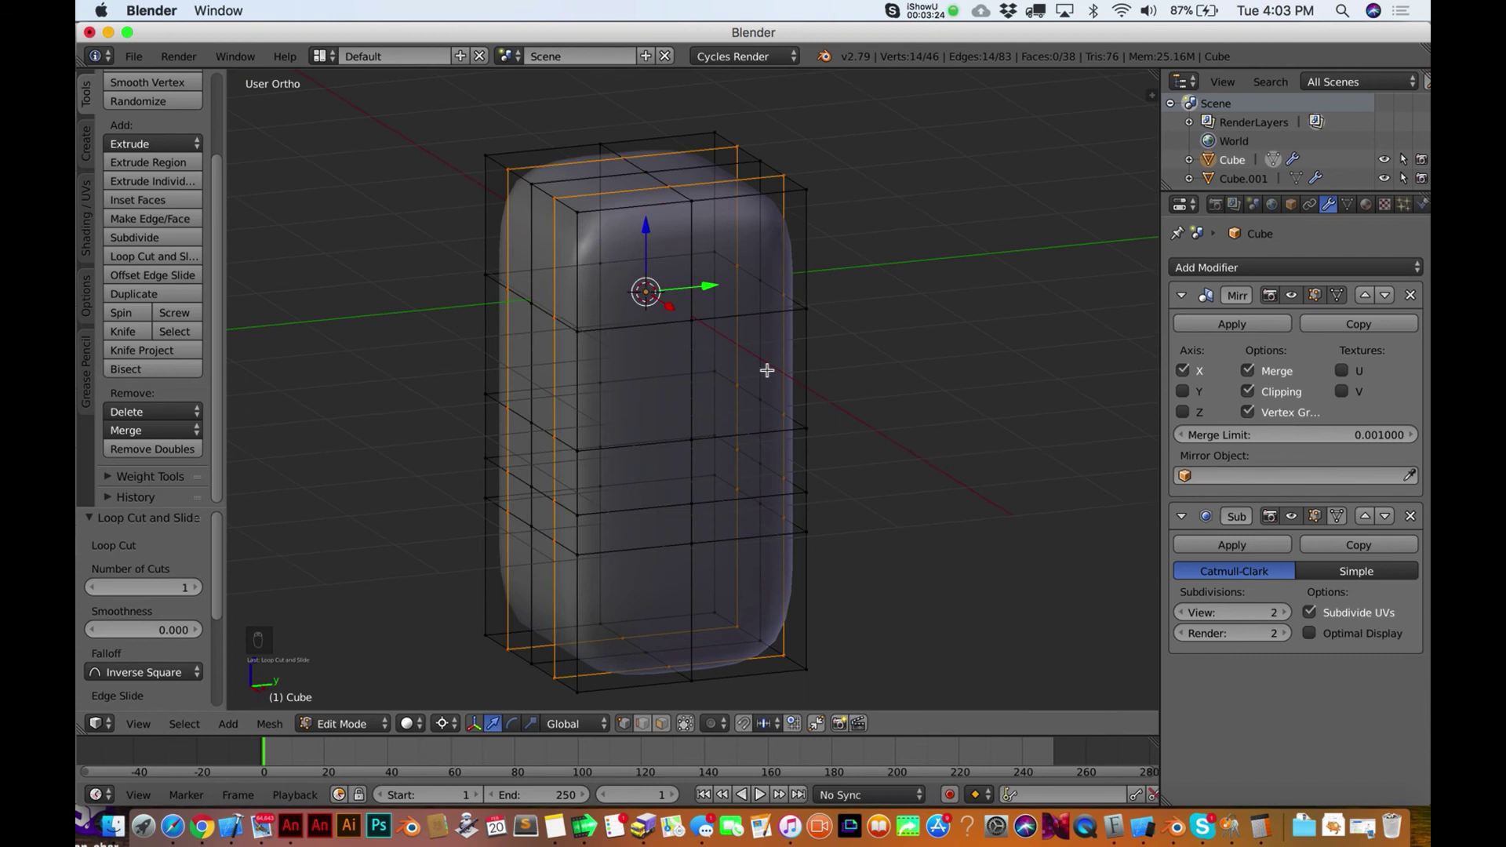
{"action": "scroll", "coordinate": [766, 370], "scroll_direction": "left", "scroll_amount": 5}
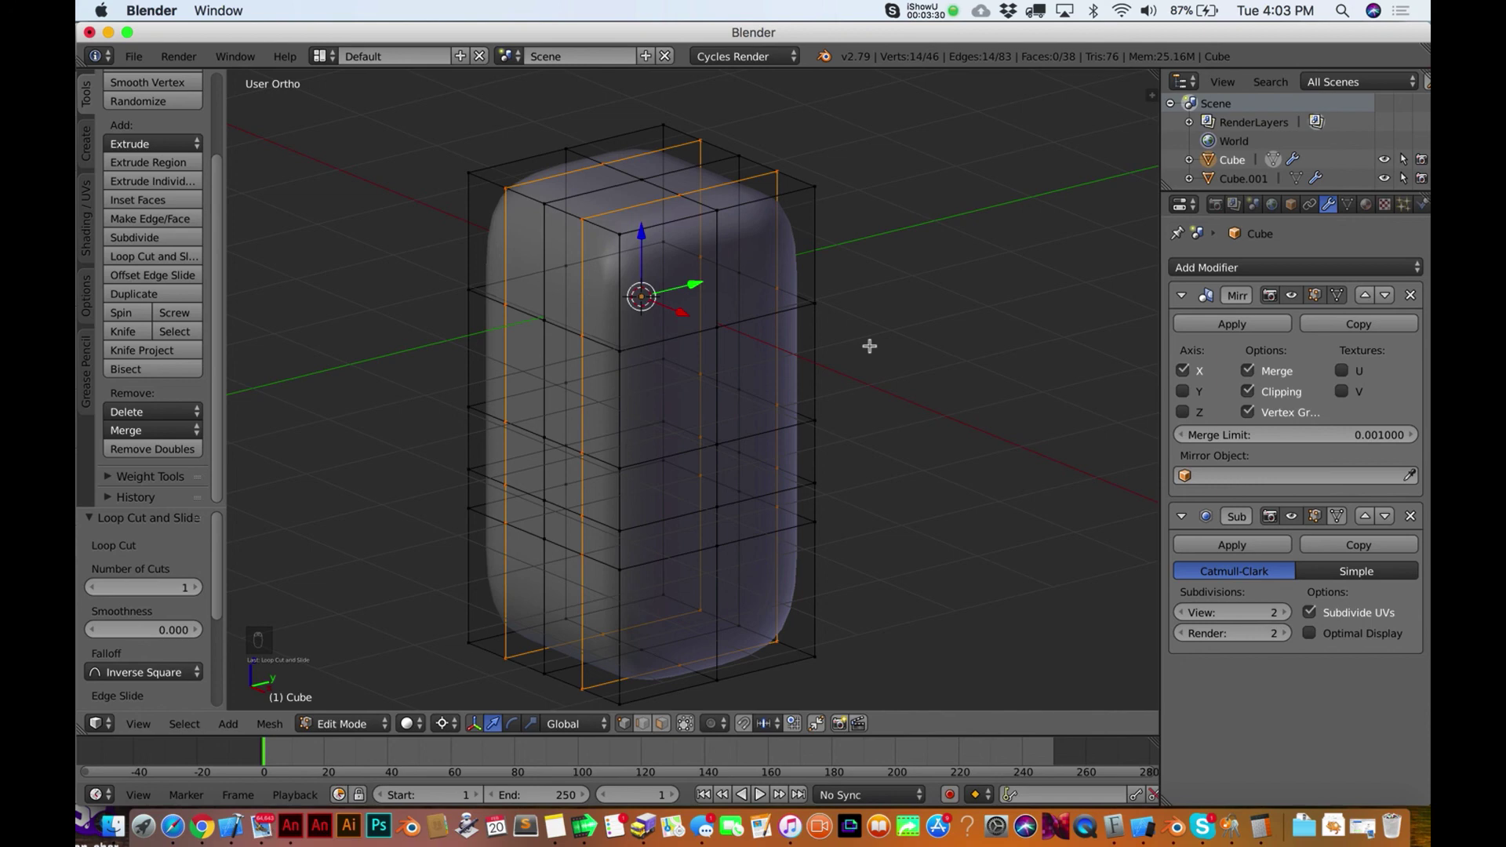
{"action": "key", "text": "a"}
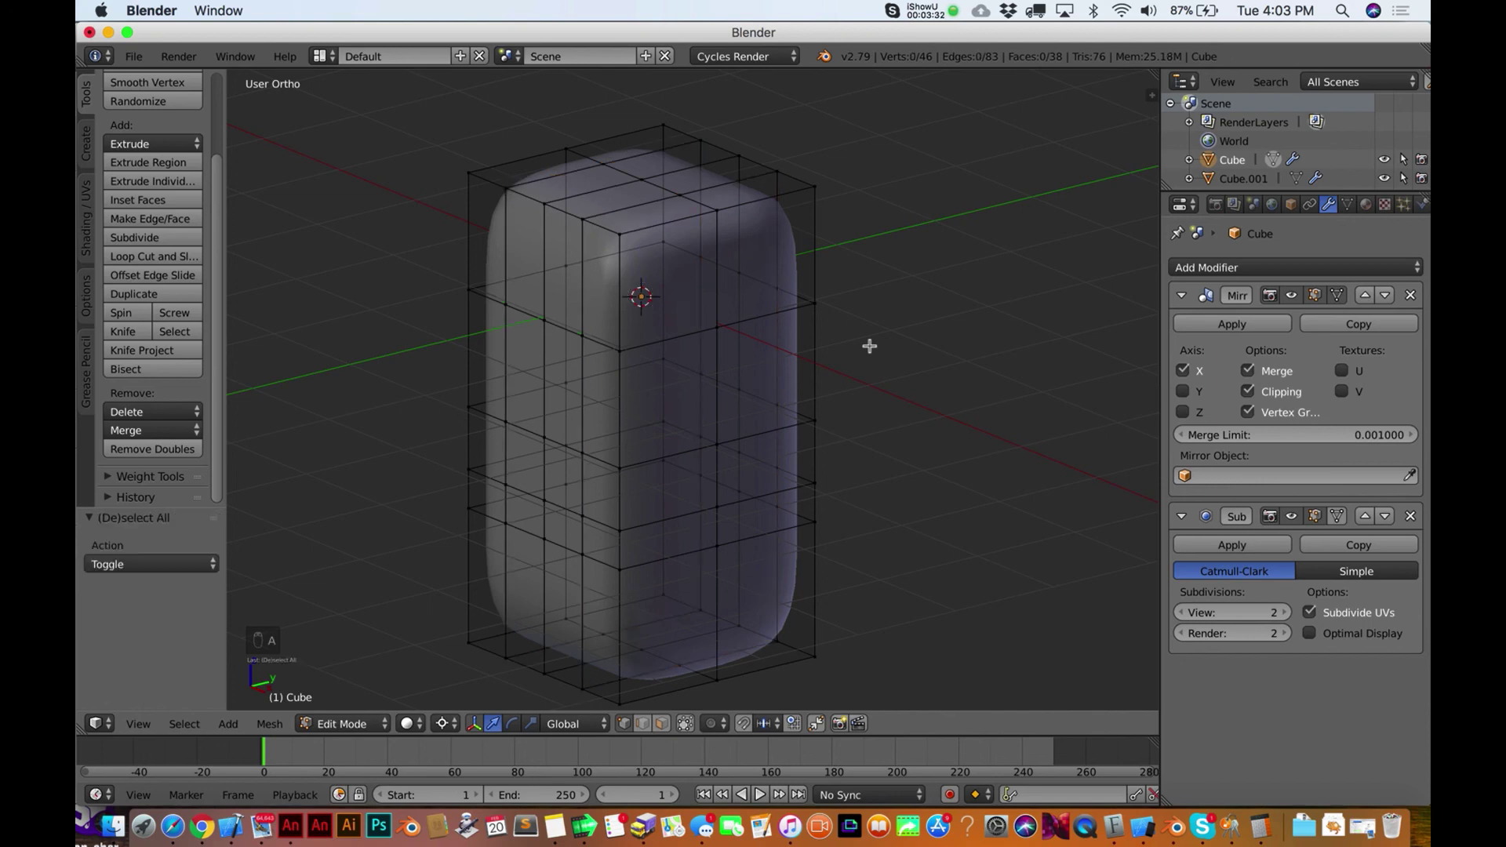
{"action": "scroll", "coordinate": [869, 346], "scroll_direction": "left", "scroll_amount": 5}
{"action": "scroll", "coordinate": [686, 356], "scroll_direction": "right", "scroll_amount": 5}
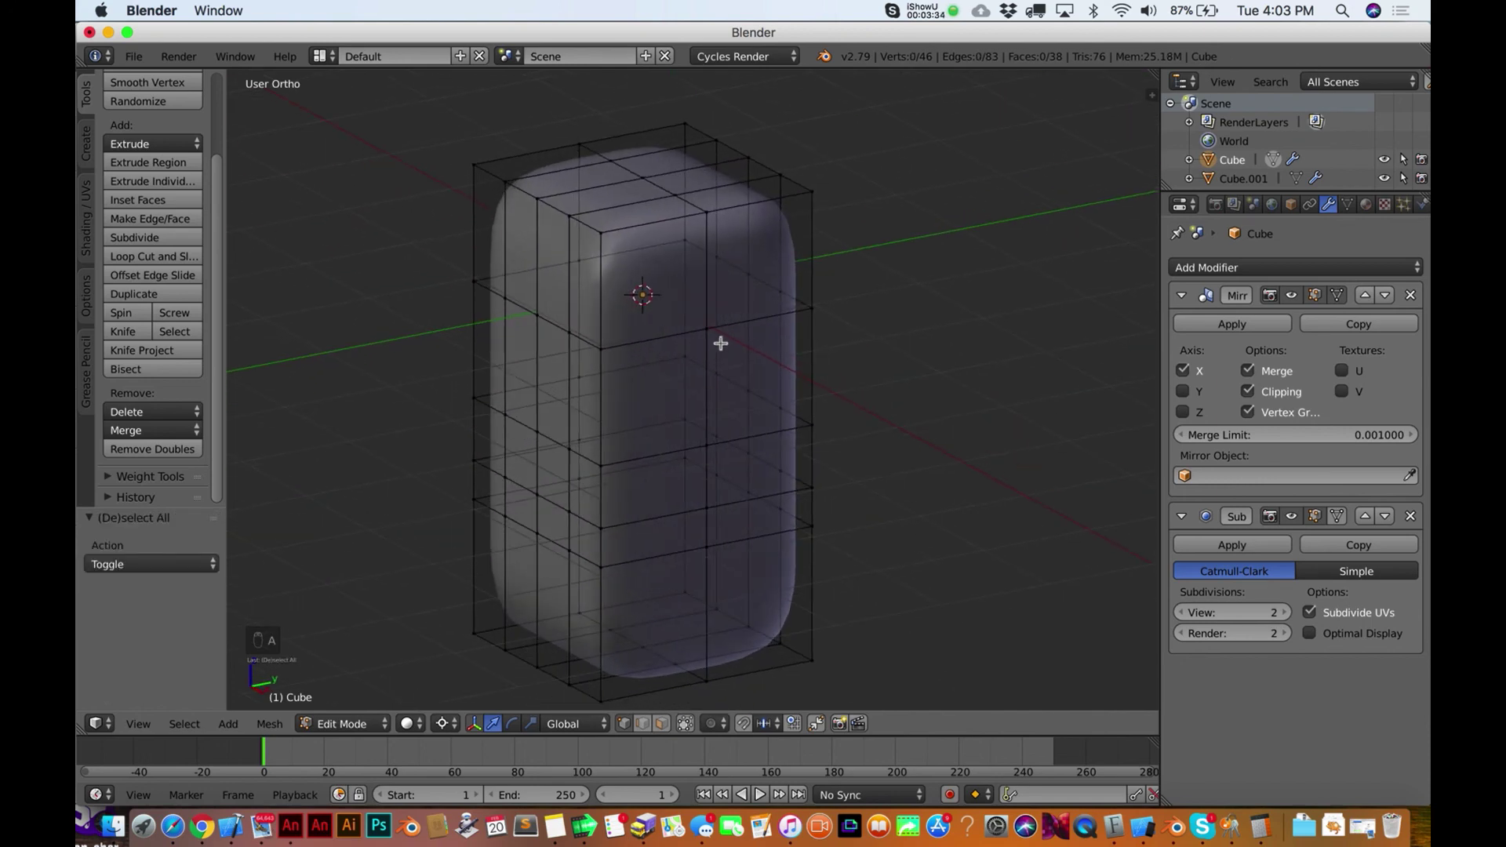
{"action": "scroll", "coordinate": [743, 363], "scroll_direction": "left", "scroll_amount": 10}
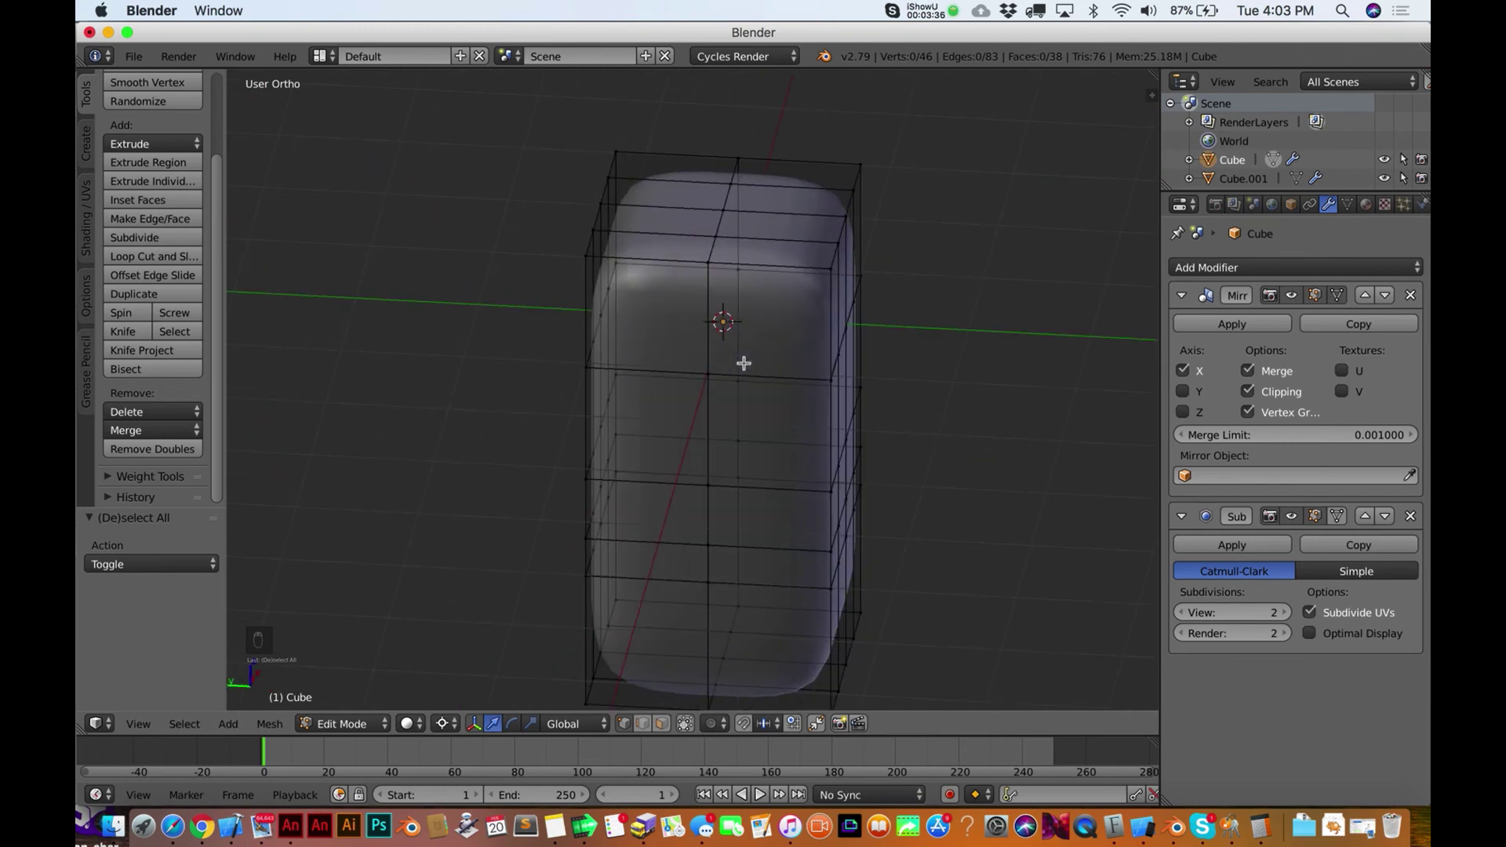
{"action": "scroll", "coordinate": [743, 363], "scroll_direction": "left", "scroll_amount": 5}
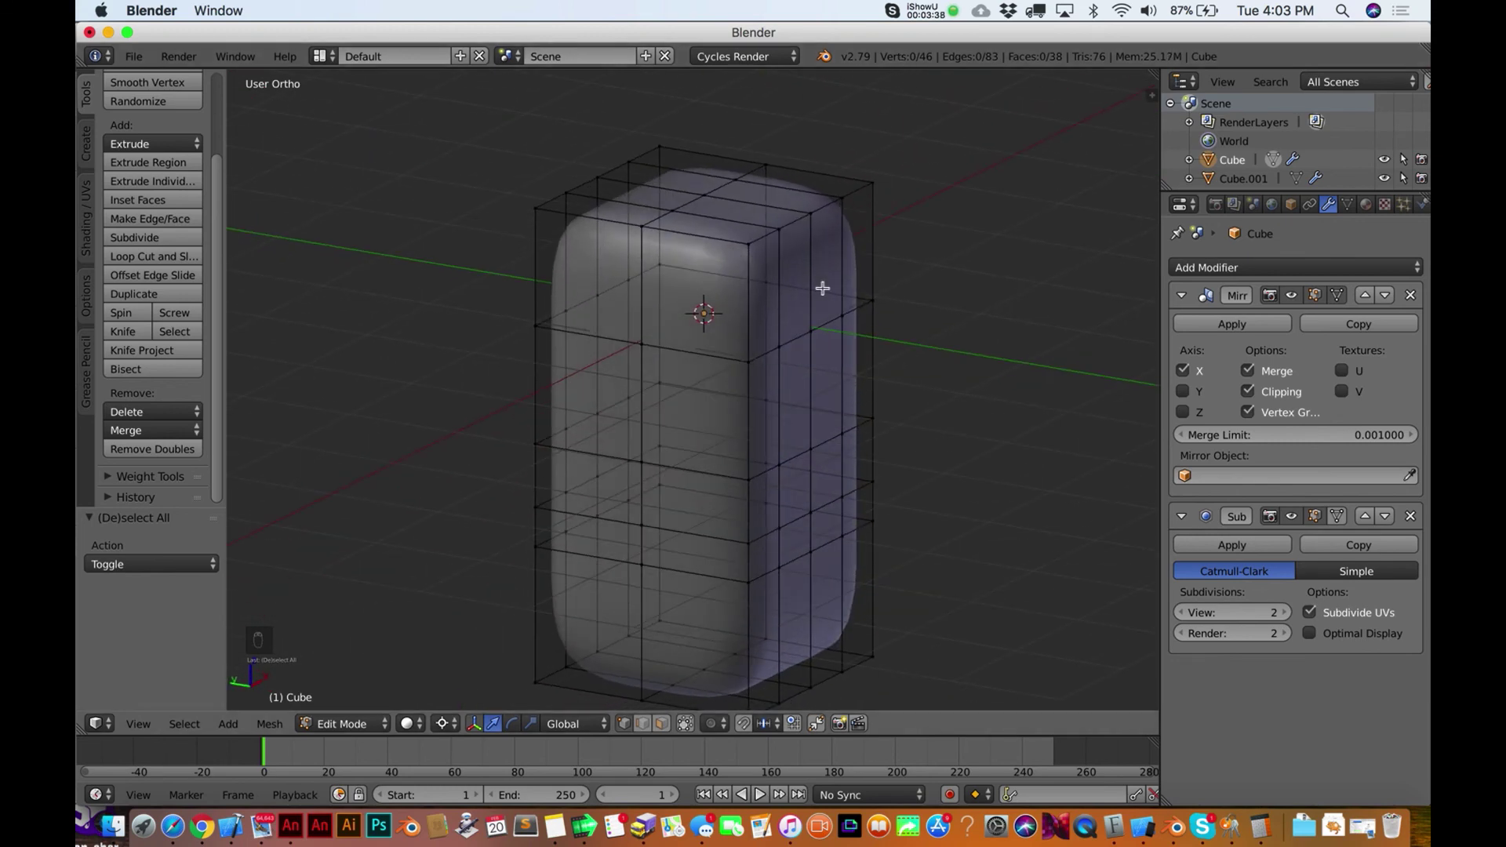